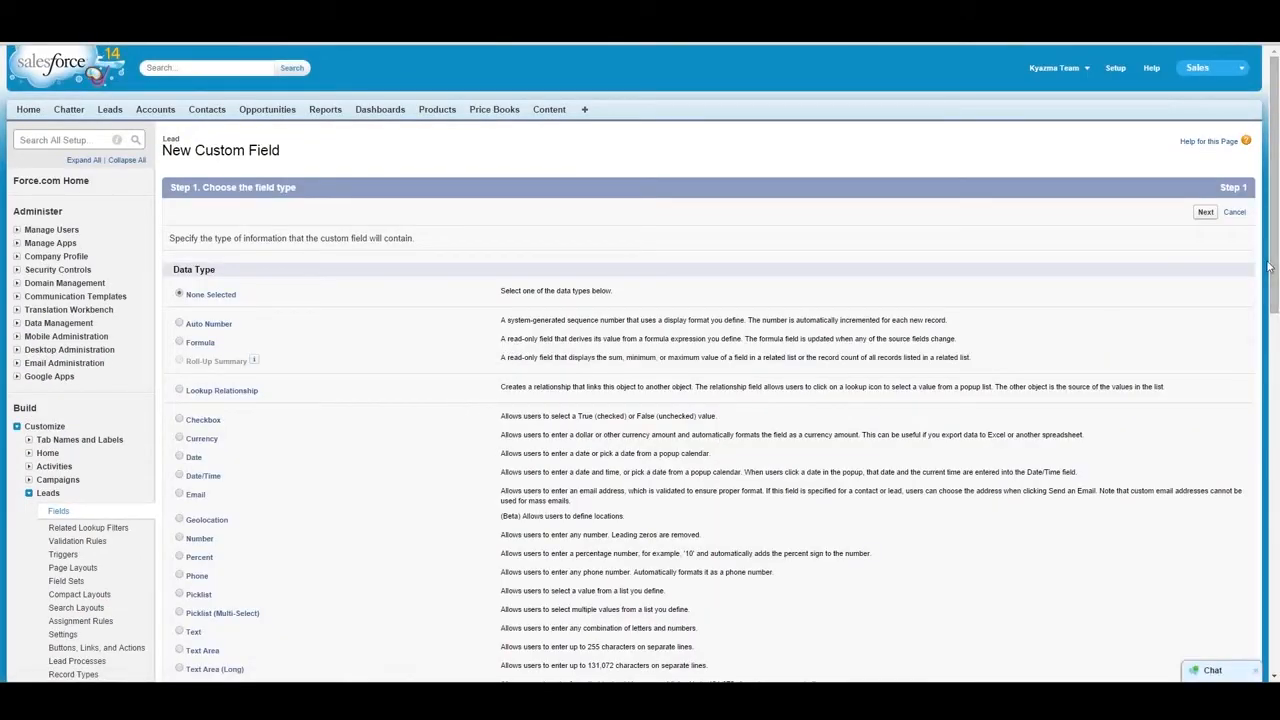
- Choose Auto Number as the data type of the new Lead custom field and continue to its details
{"action": "left_click_drag", "start_coordinate": [1275, 272], "coordinate": [1273, 338]}
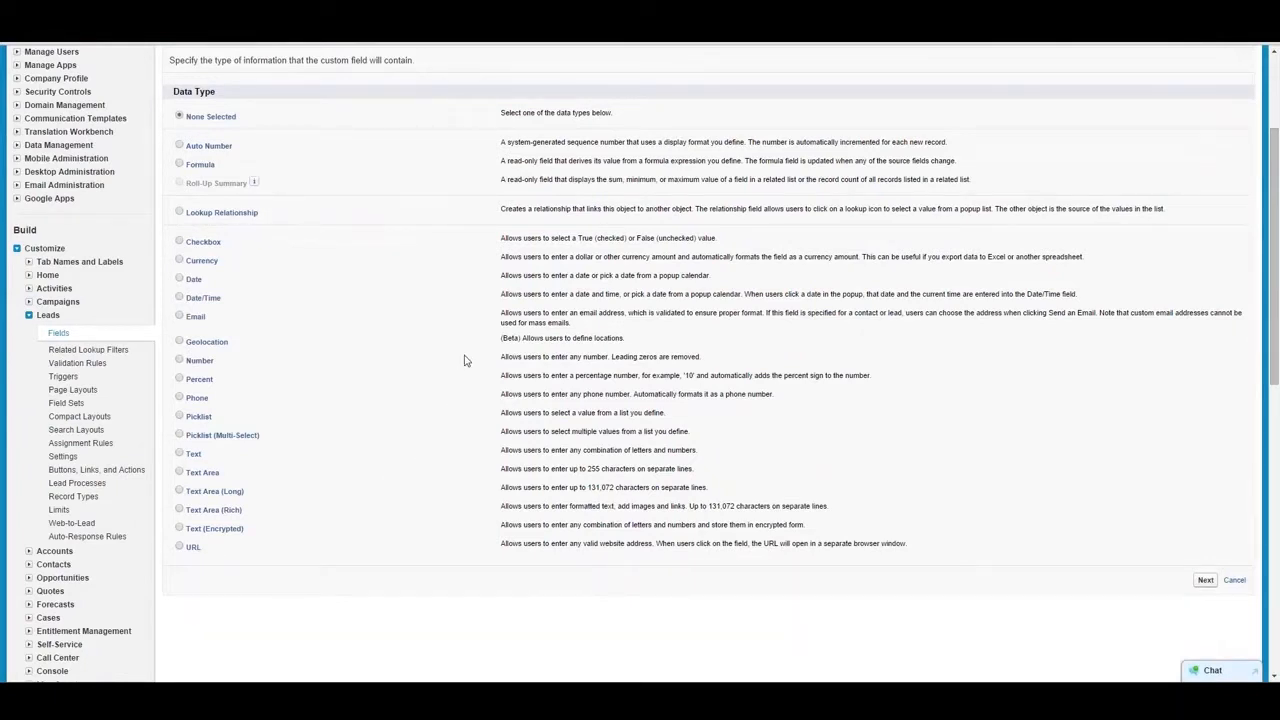
{"action": "left_click", "coordinate": [180, 146]}
{"action": "left_click", "coordinate": [1205, 580]}
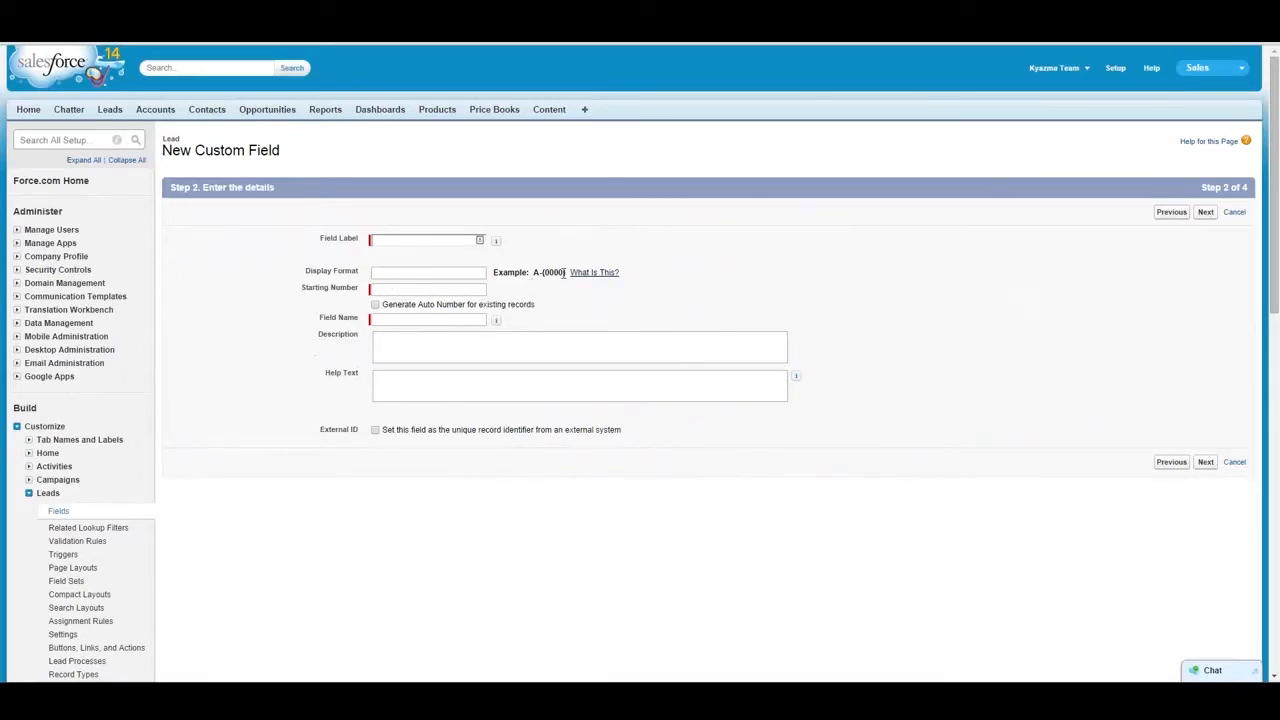
- Read the Display Format help, including its substitution variables and formatting examples, and return to the field details
{"action": "left_click", "coordinate": [586, 274]}
{"action": "left_click_drag", "start_coordinate": [512, 293], "coordinate": [662, 150]}
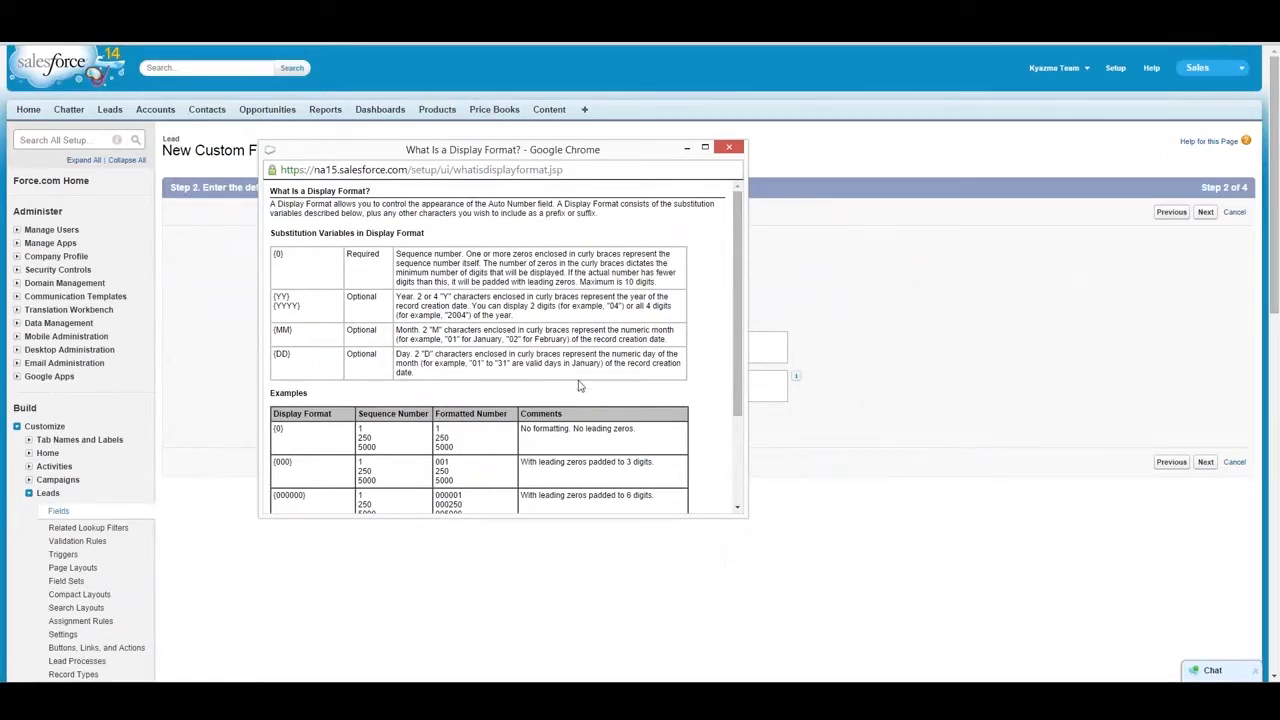
{"action": "left_click_drag", "start_coordinate": [734, 370], "coordinate": [736, 477]}
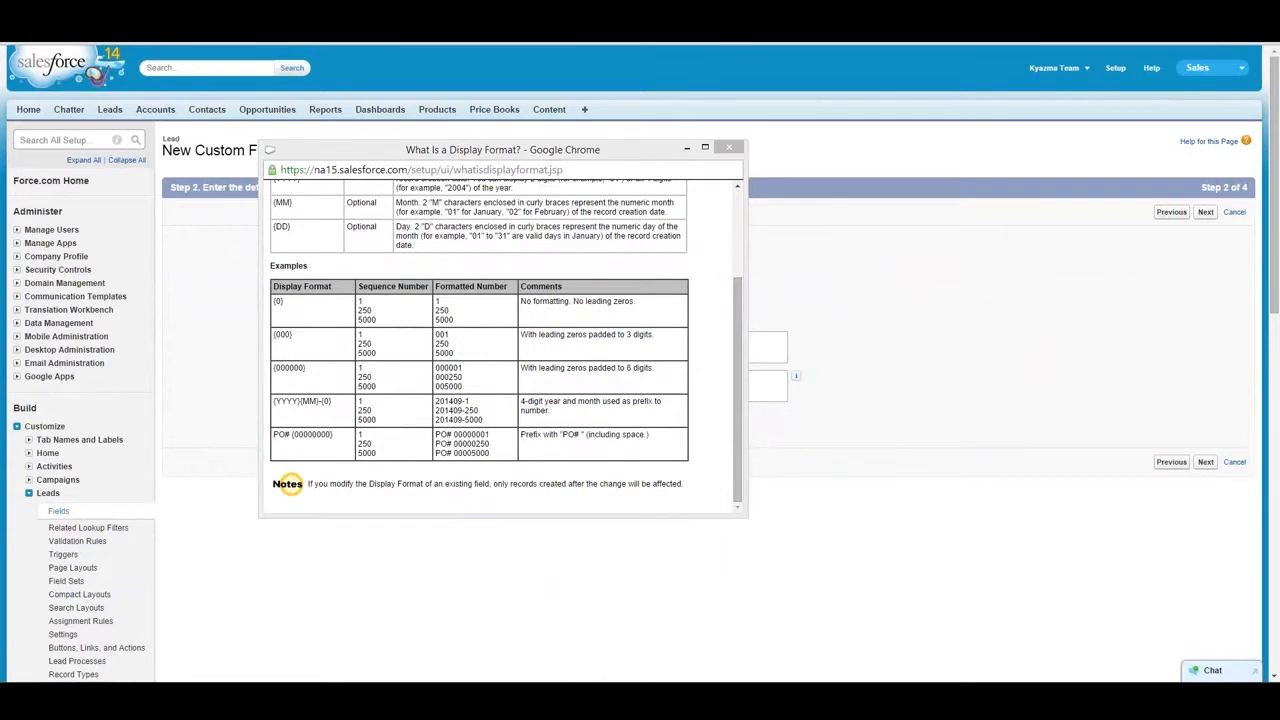
{"action": "left_click", "coordinate": [732, 149]}
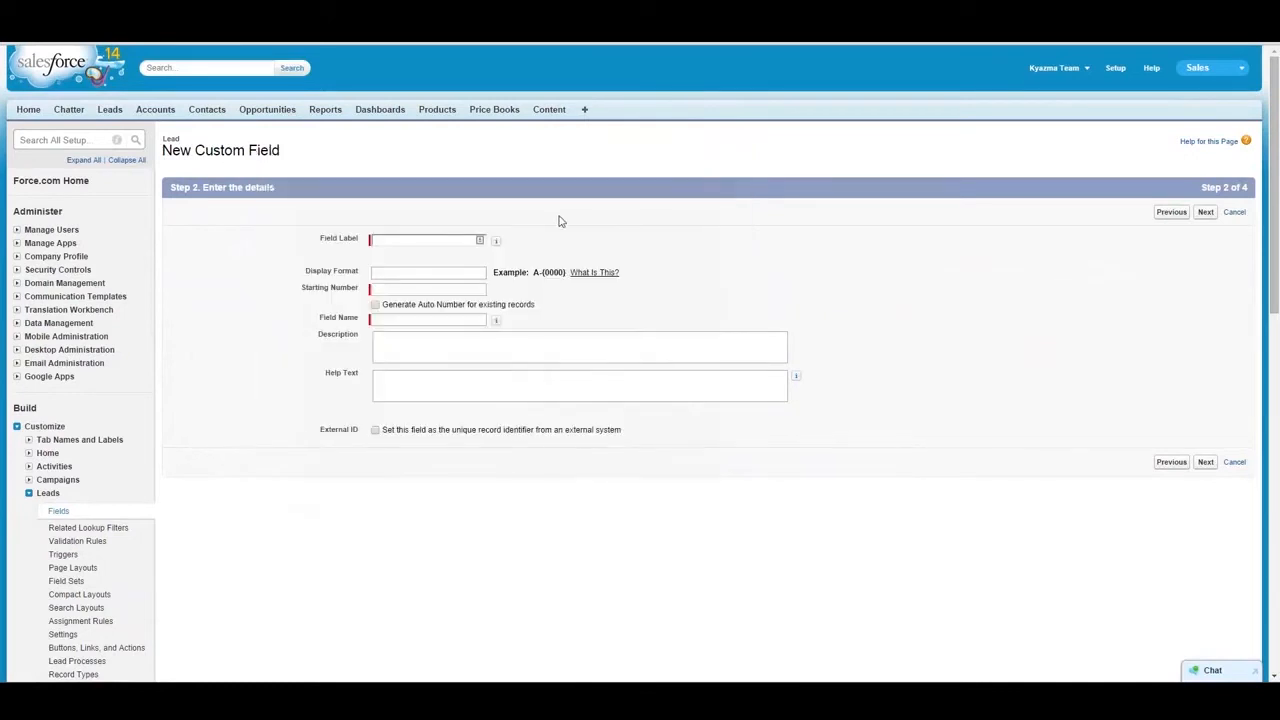
{"action": "left_click", "coordinate": [396, 292]}
- Change the Lead field's data type to Formula and continue to the output type options
{"action": "left_click", "coordinate": [1181, 213]}
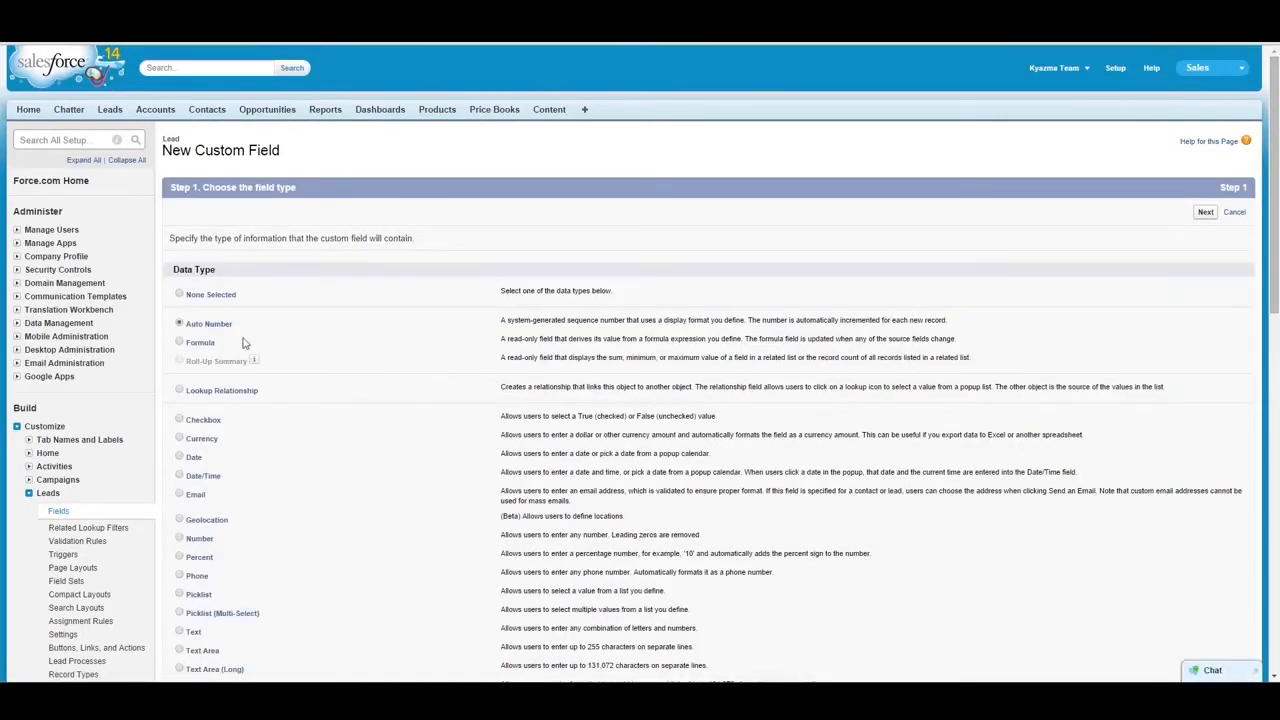
{"action": "left_click", "coordinate": [180, 343]}
{"action": "left_click", "coordinate": [1208, 214]}
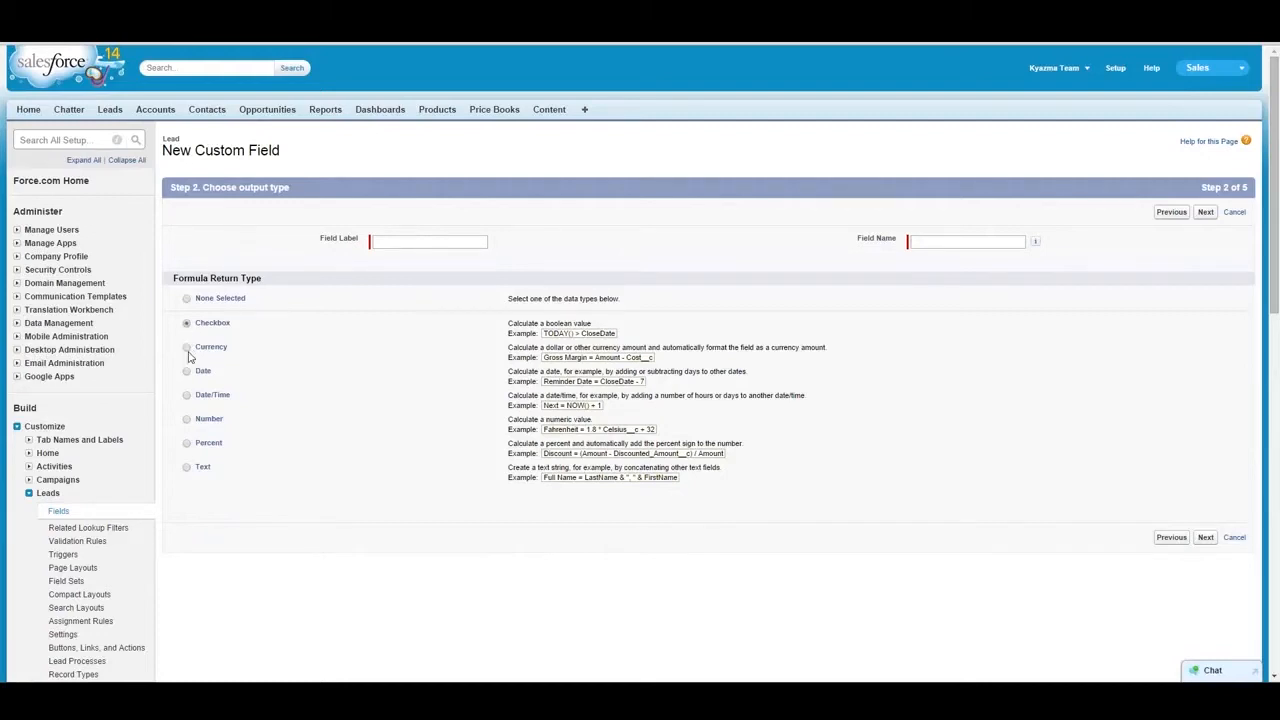
- Look through the Currency, Date, Number, Percent and Text return types, ending on Checkbox
{"action": "left_click", "coordinate": [187, 348]}
{"action": "left_click", "coordinate": [186, 372]}
{"action": "left_click", "coordinate": [186, 420]}
{"action": "left_click", "coordinate": [186, 443]}
{"action": "left_click", "coordinate": [186, 468]}
{"action": "left_click", "coordinate": [187, 326]}
- Label the formula field "test" and continue to the formula editor with the Checkbox return type
{"action": "left_click", "coordinate": [391, 243]}
{"action": "type", "text": "test"}
{"action": "key", "text": "Tab"}
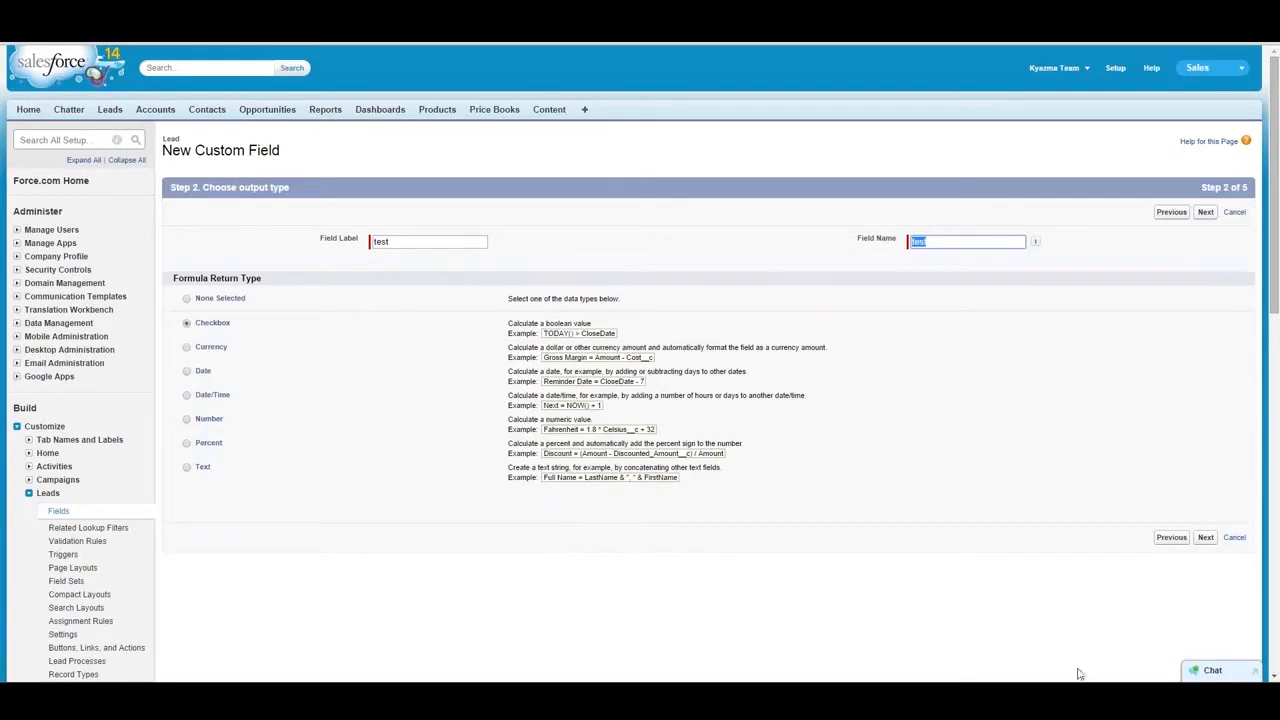
{"action": "left_click", "coordinate": [1206, 538]}
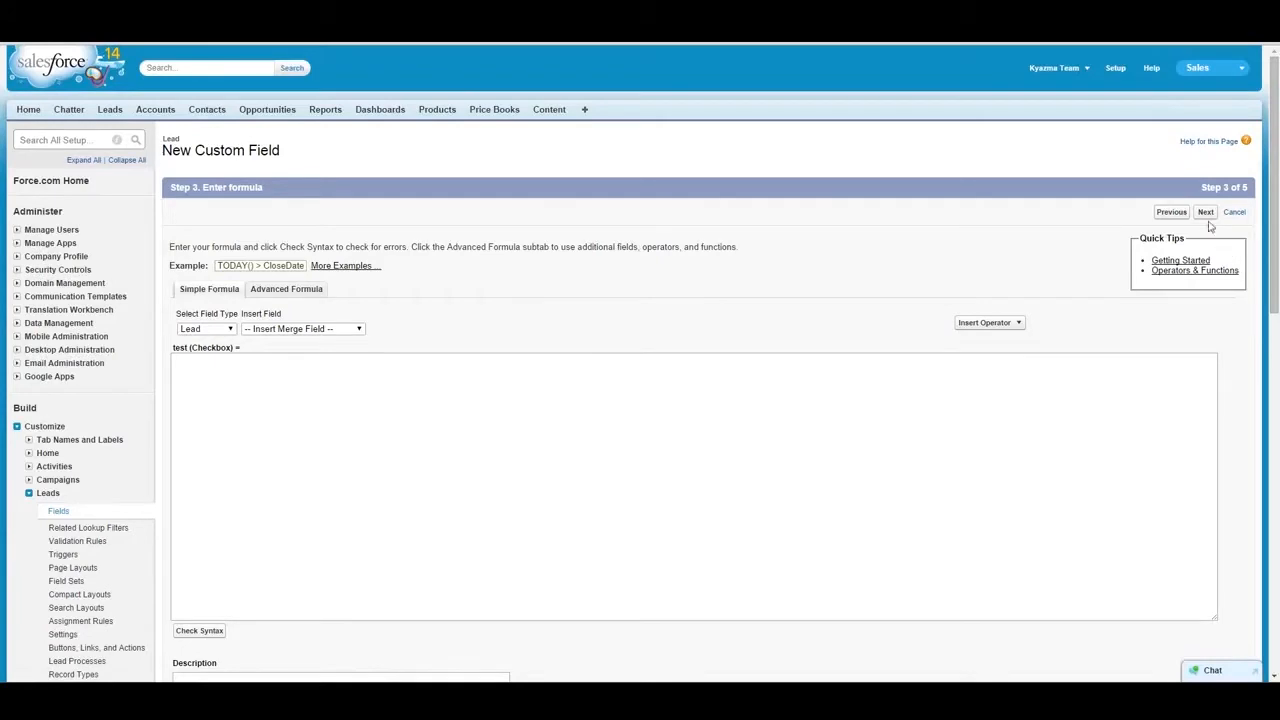
- Change the formula's return type to Currency and reopen the formula editor
{"action": "left_click", "coordinate": [1174, 213]}
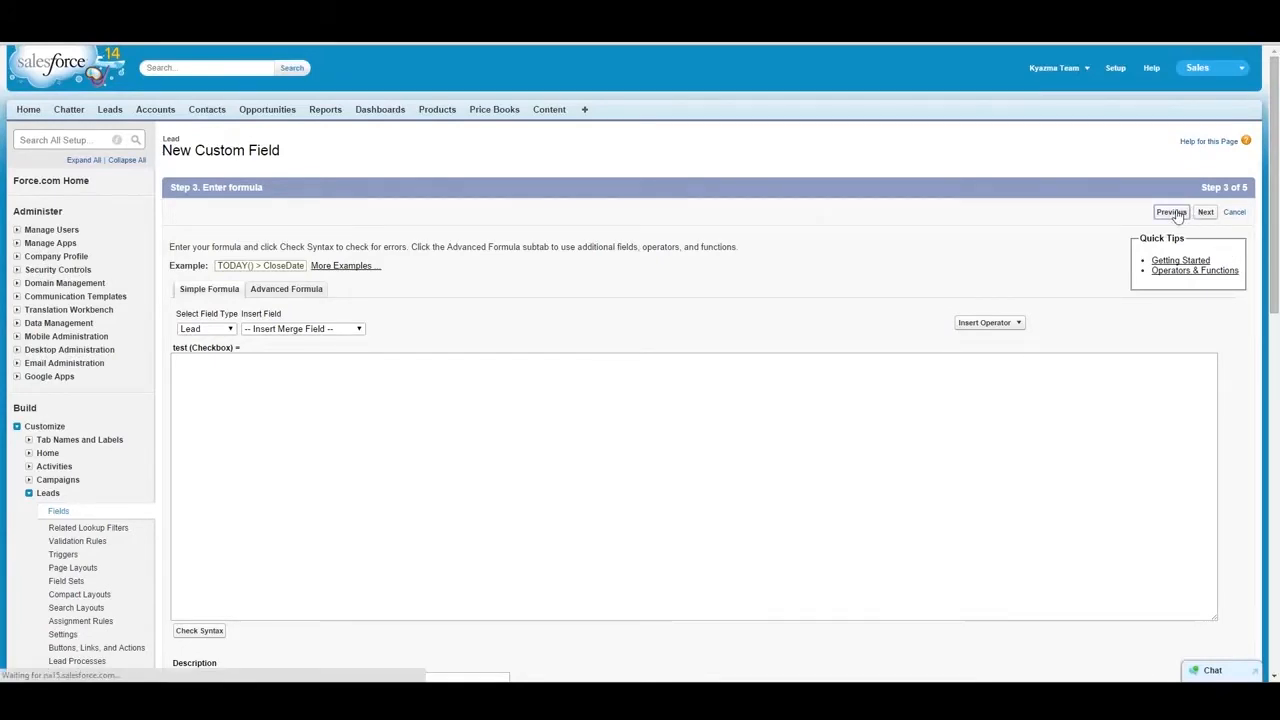
{"action": "left_click", "coordinate": [189, 349]}
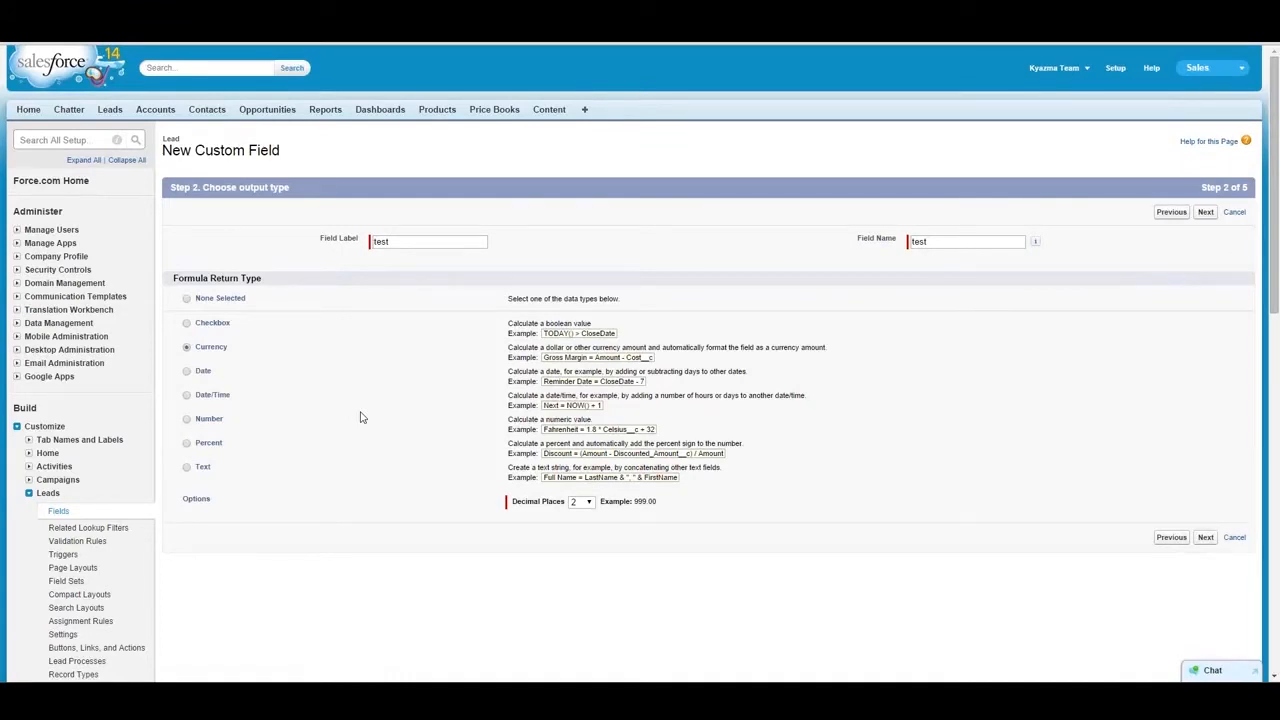
{"action": "left_click", "coordinate": [1206, 538]}
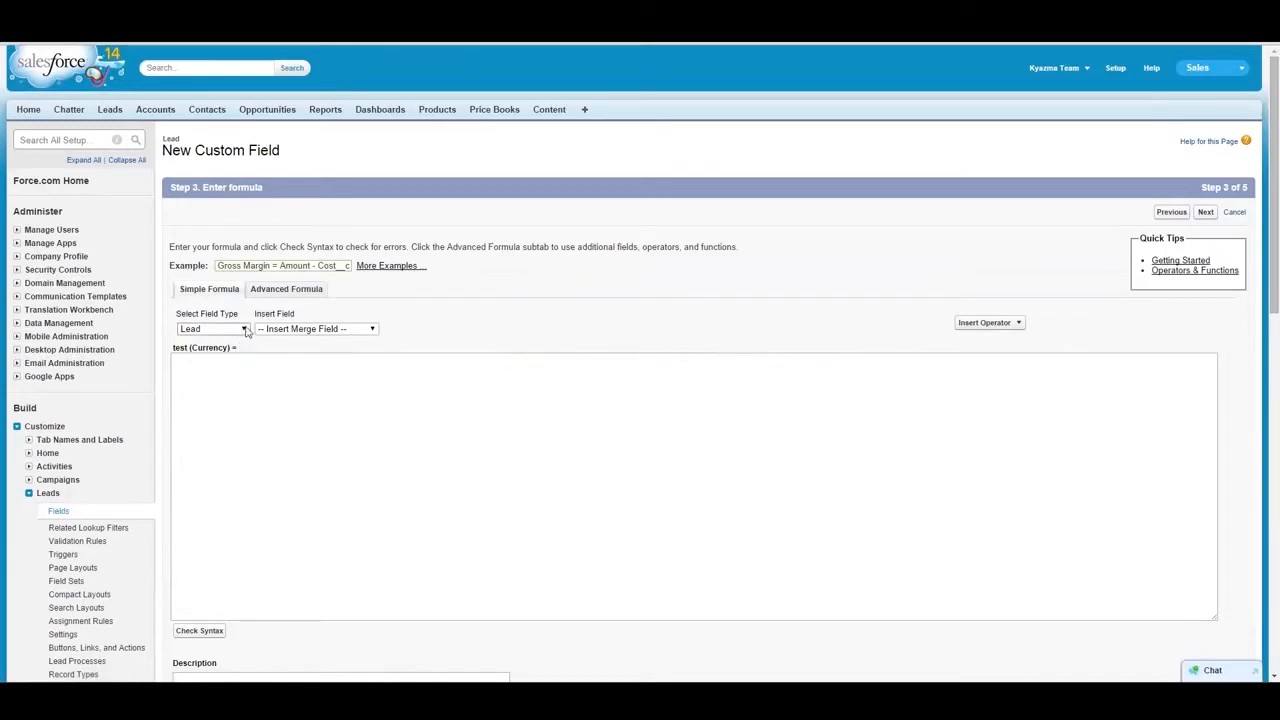
- Insert the Lead's Annual Revenue field into the formula, switching to the advanced formula editor
{"action": "left_click", "coordinate": [245, 370]}
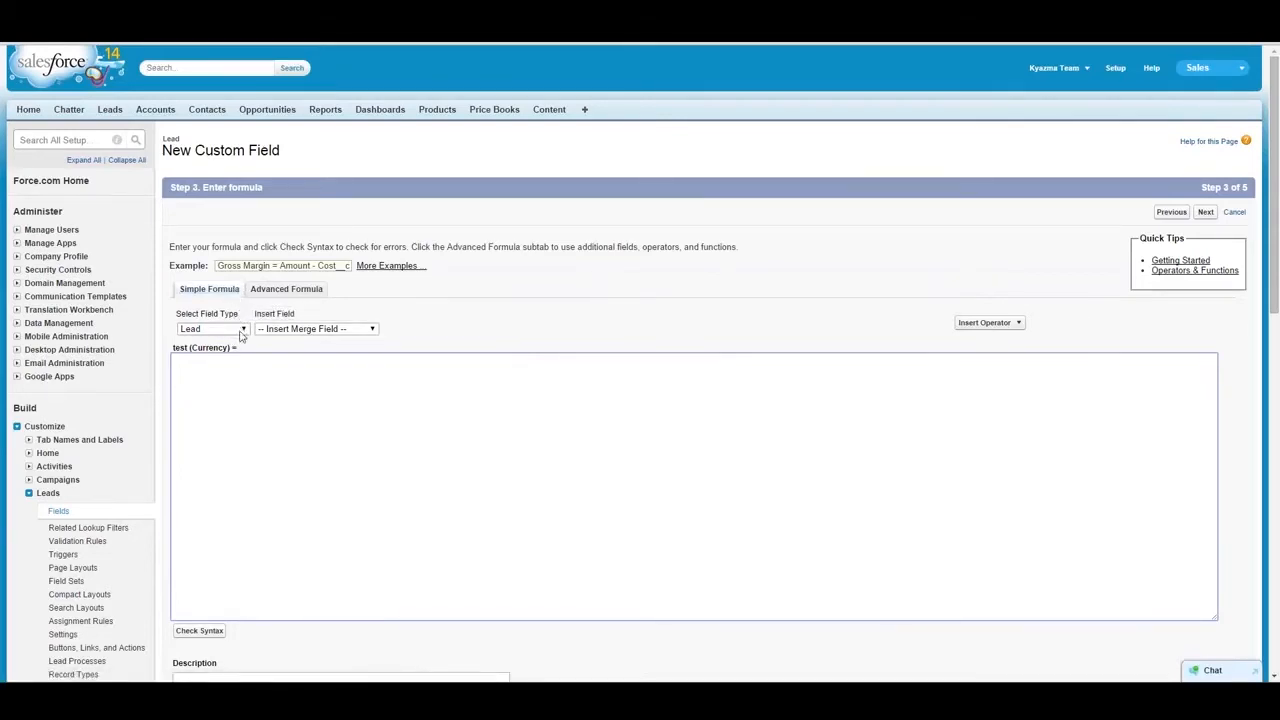
{"action": "left_click", "coordinate": [297, 330]}
{"action": "left_click", "coordinate": [295, 348]}
{"action": "left_click", "coordinate": [285, 291]}
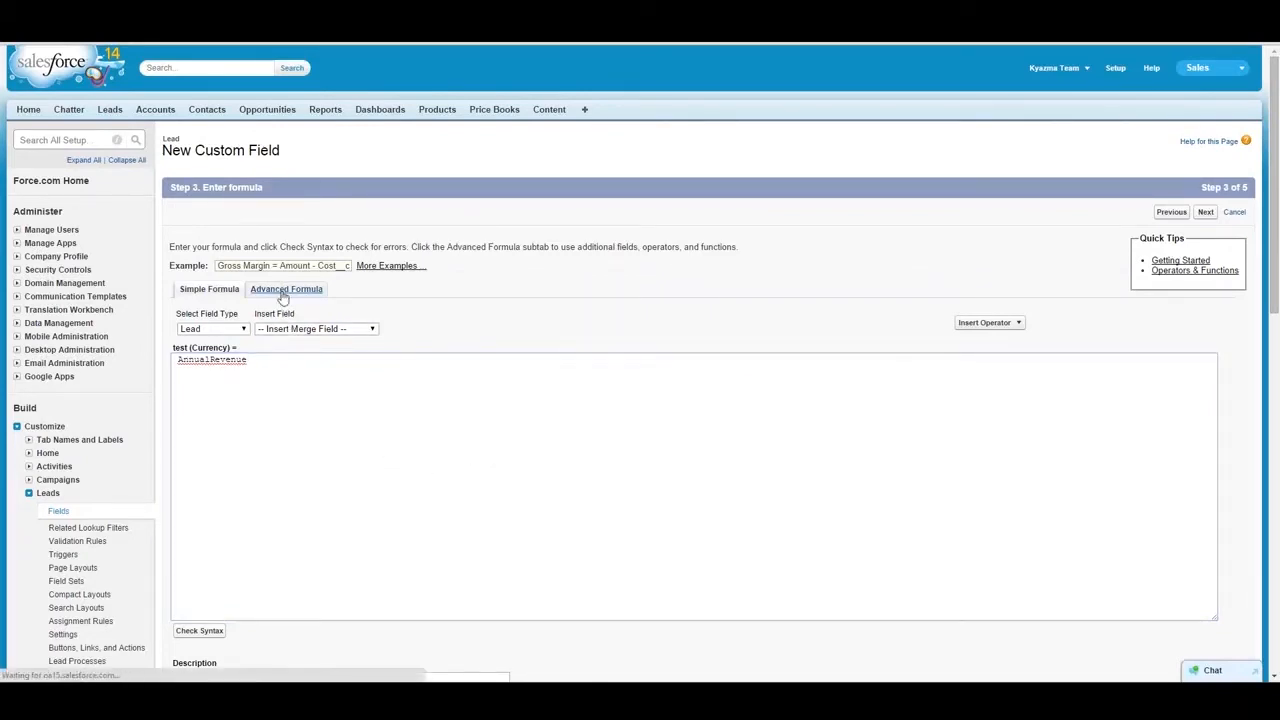
{"action": "left_click", "coordinate": [196, 315]}
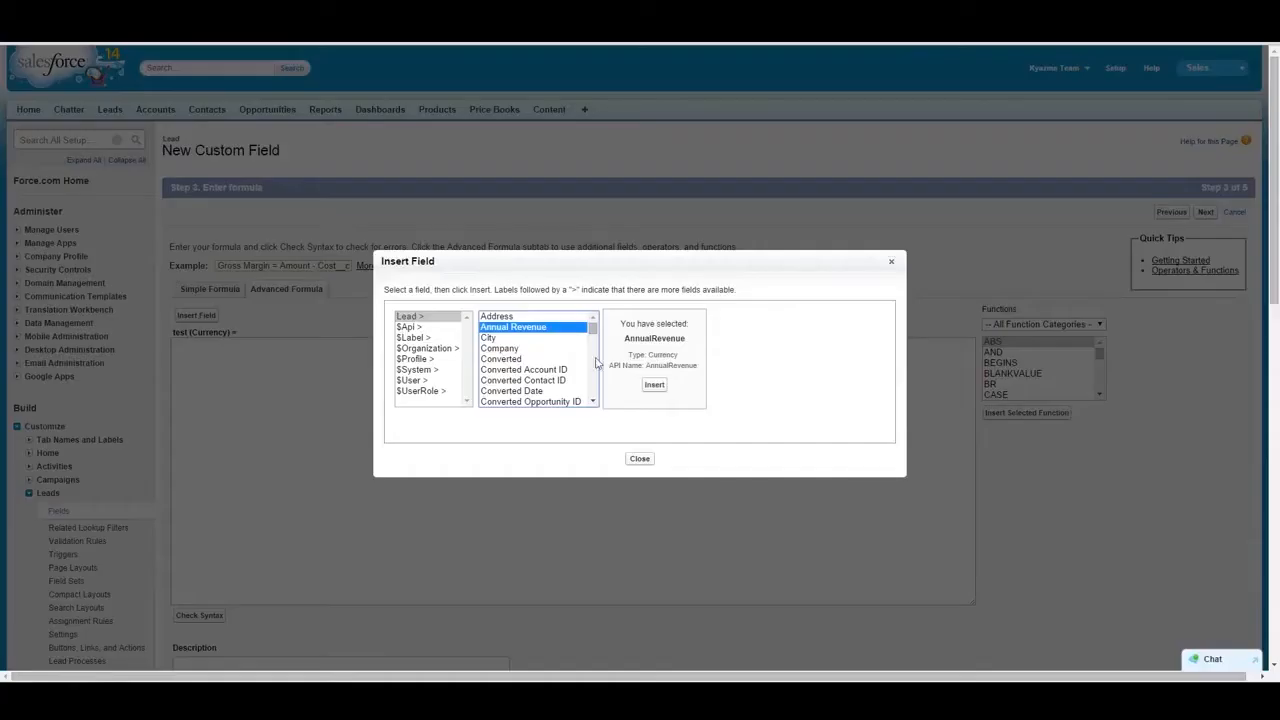
{"action": "left_click", "coordinate": [655, 387]}
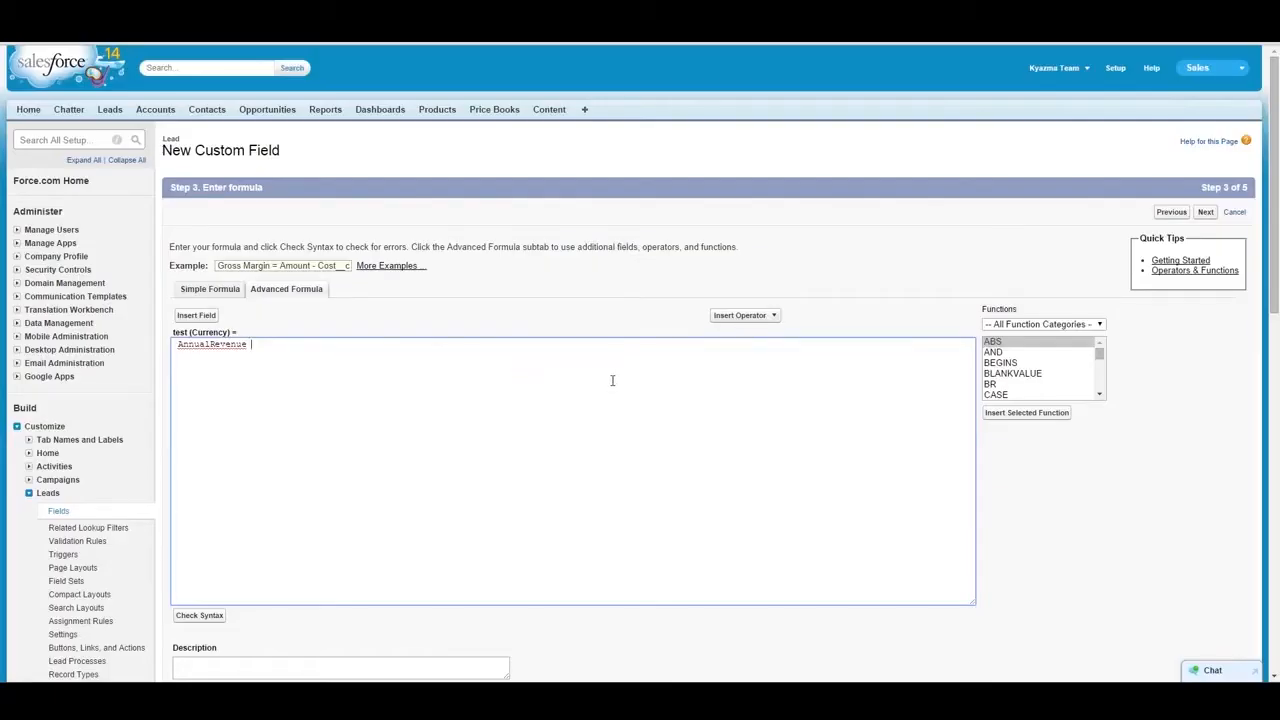
- Multiply AnnualRevenue by the Lead's Company field in the formula
{"action": "type", "text": "*"}
{"action": "left_click", "coordinate": [200, 316]}
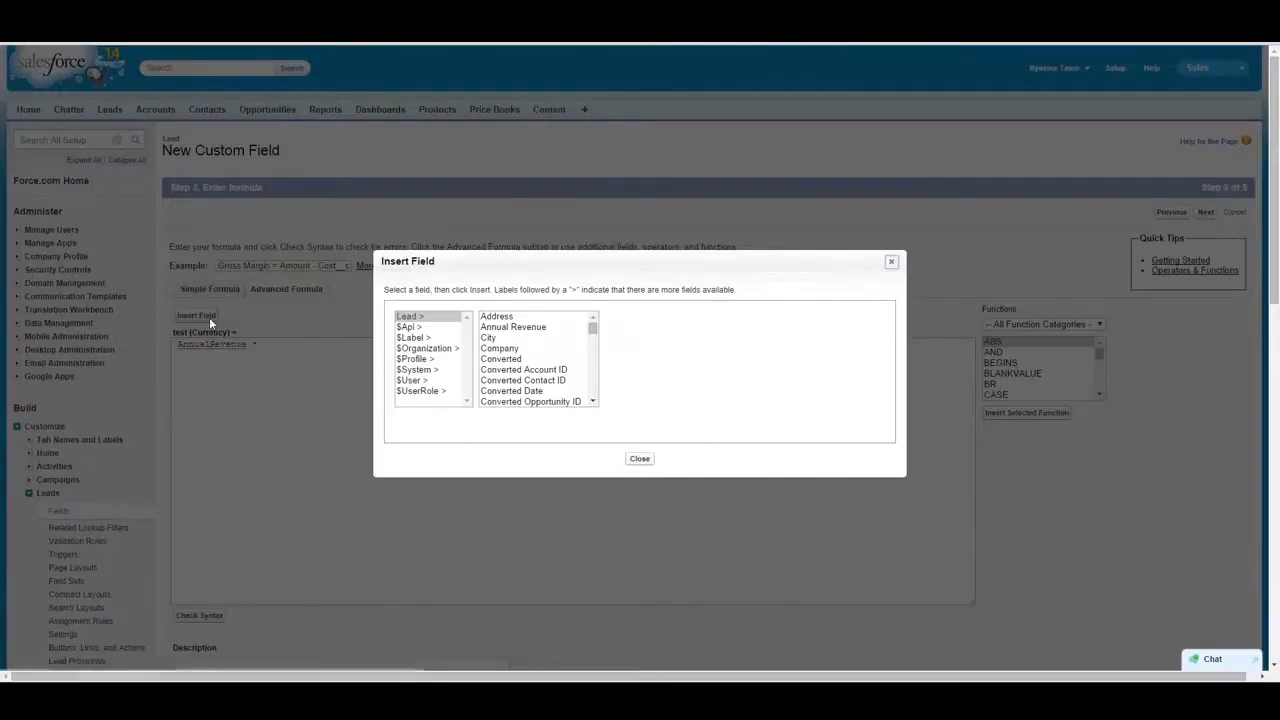
{"action": "left_click", "coordinate": [546, 372]}
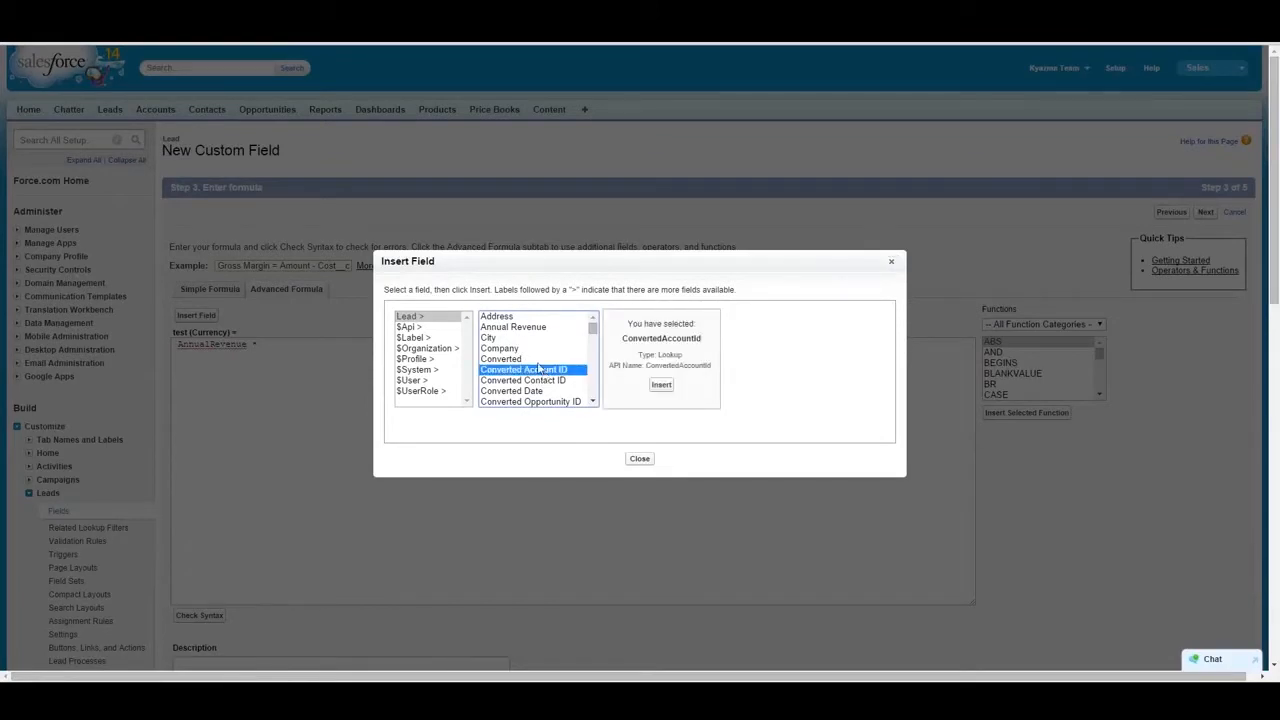
{"action": "left_click", "coordinate": [541, 360]}
{"action": "left_click", "coordinate": [538, 350]}
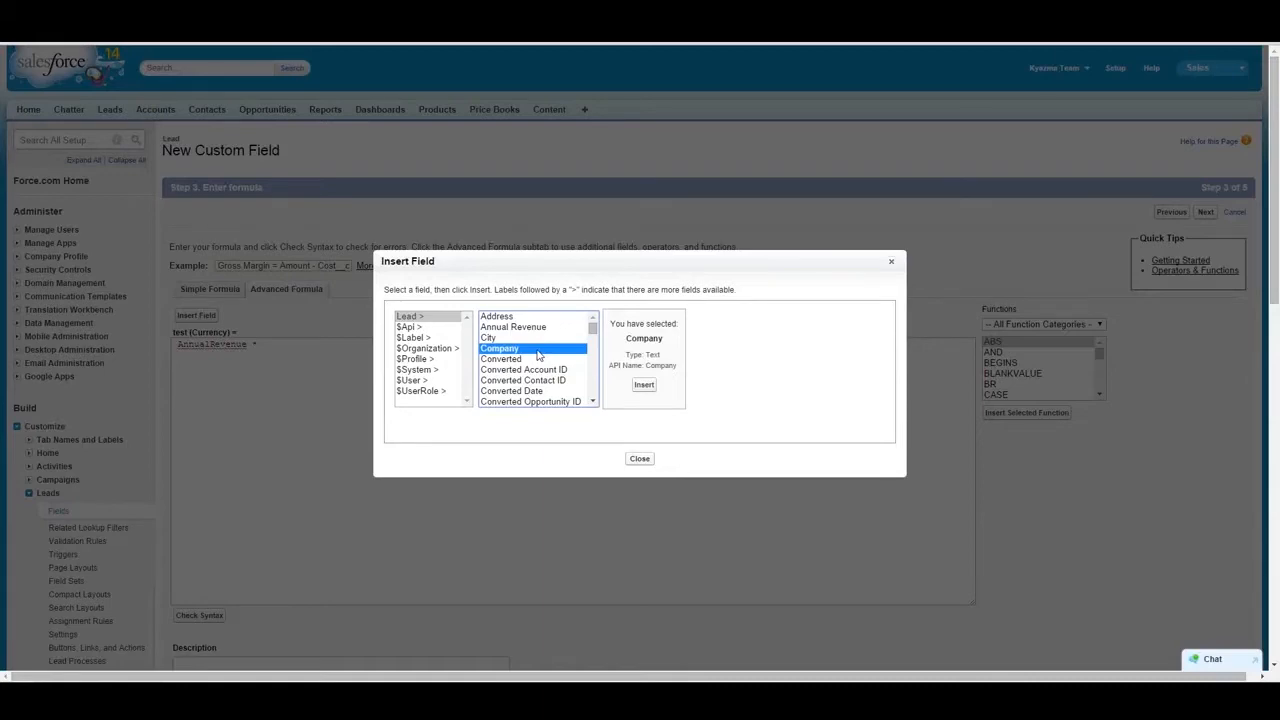
{"action": "left_click", "coordinate": [644, 385]}
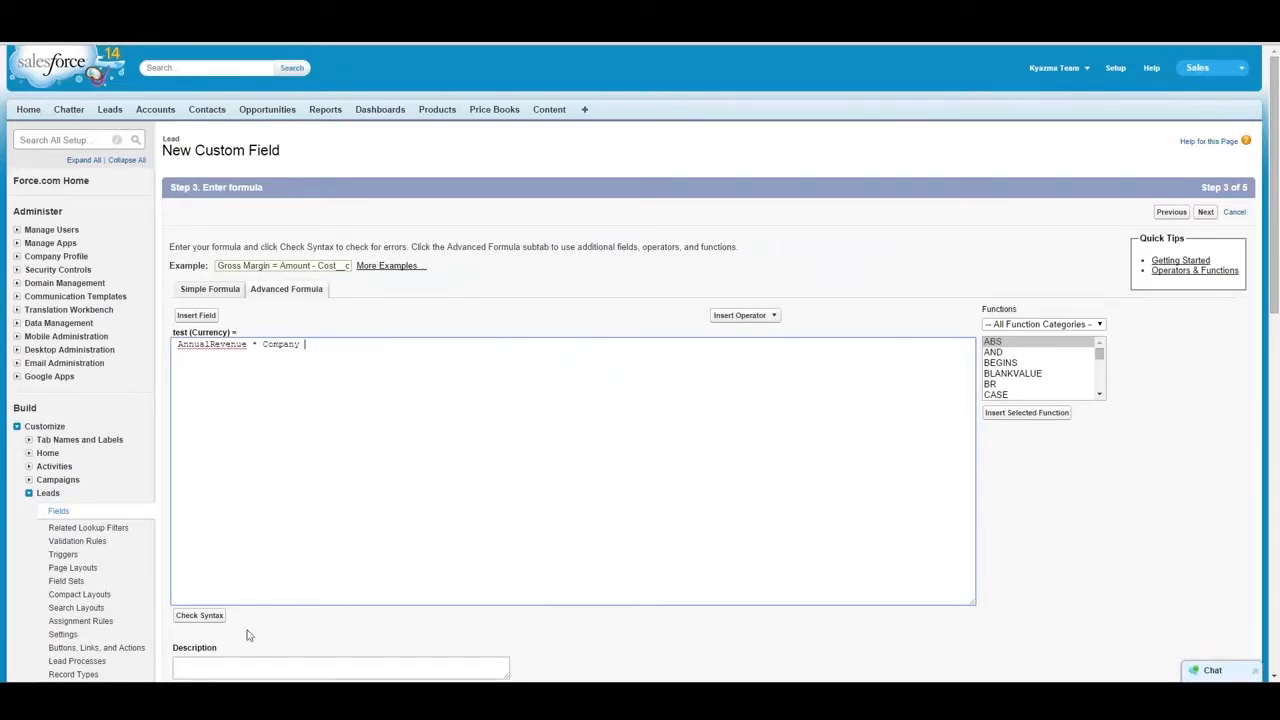
- Check the formula's syntax and highlight the Company term
{"action": "left_click", "coordinate": [198, 616]}
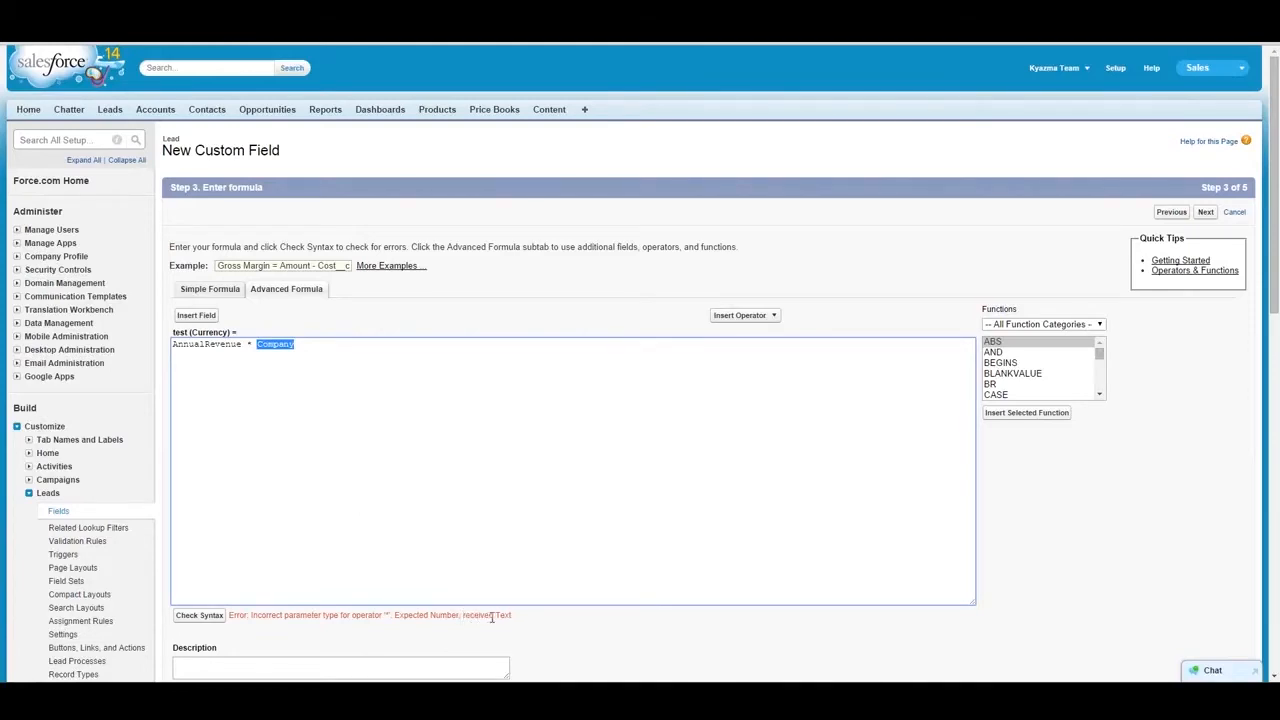
{"action": "left_click", "coordinate": [276, 344]}
{"action": "left_click_drag", "start_coordinate": [295, 345], "coordinate": [257, 347]}
- Try the Percent return type with the formula, and go back to select Text as the return type
{"action": "left_click", "coordinate": [1168, 213]}
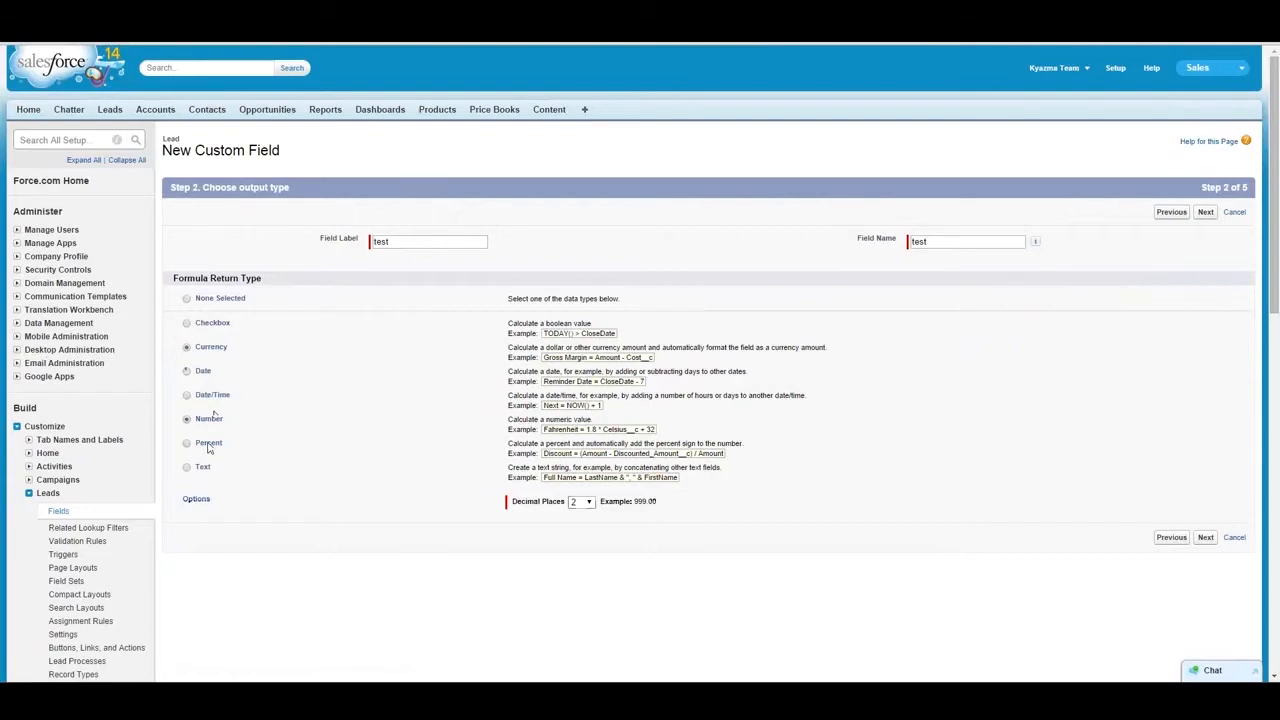
{"action": "left_click", "coordinate": [1205, 212]}
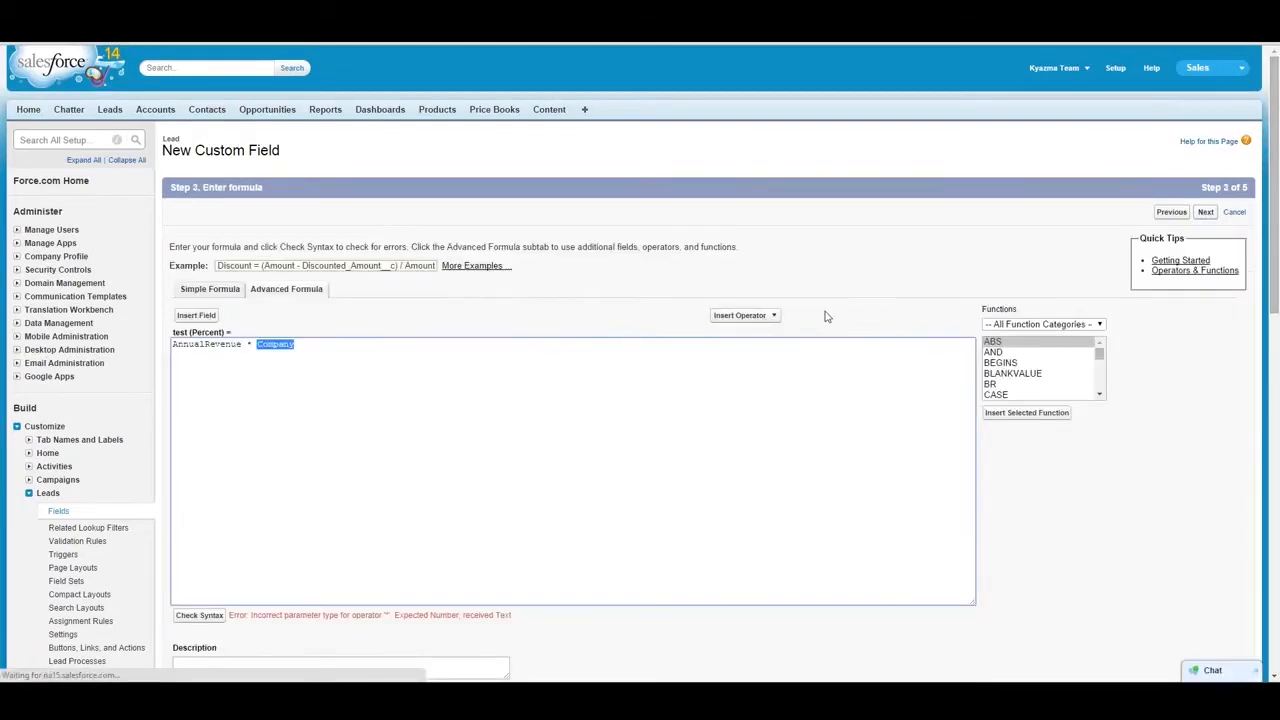
{"action": "left_click", "coordinate": [1172, 212]}
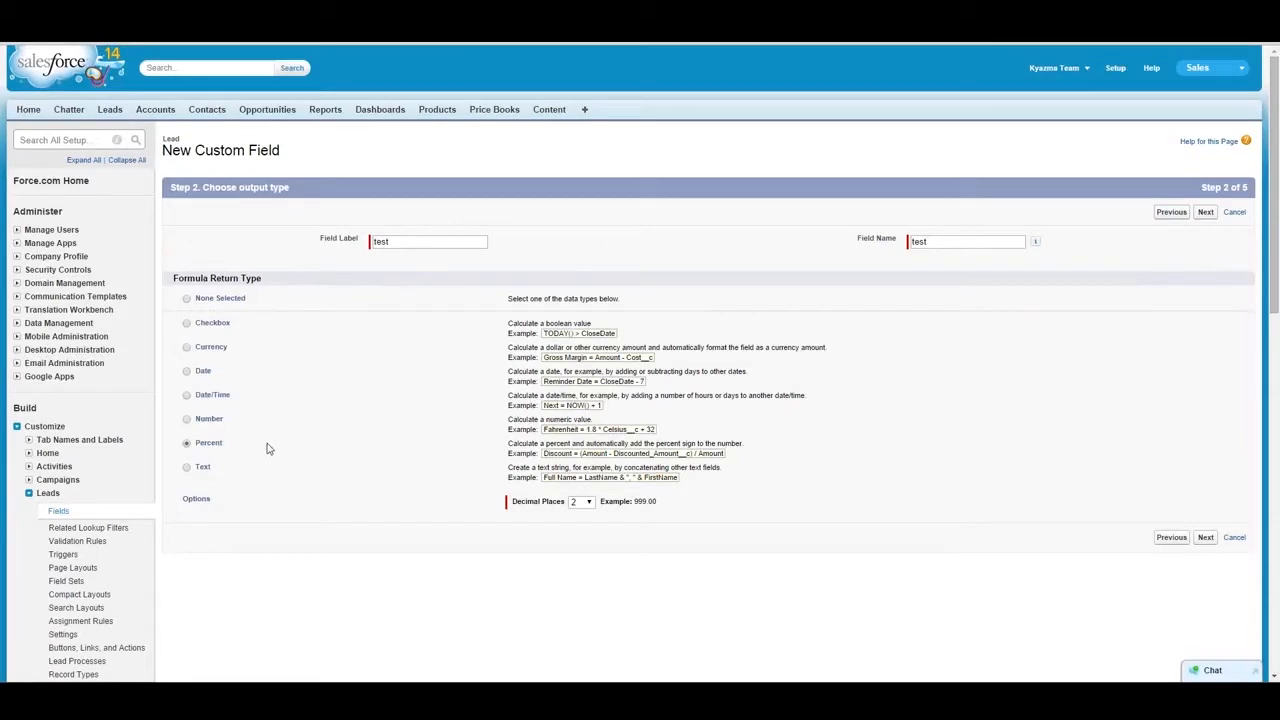
{"action": "left_click", "coordinate": [186, 468]}
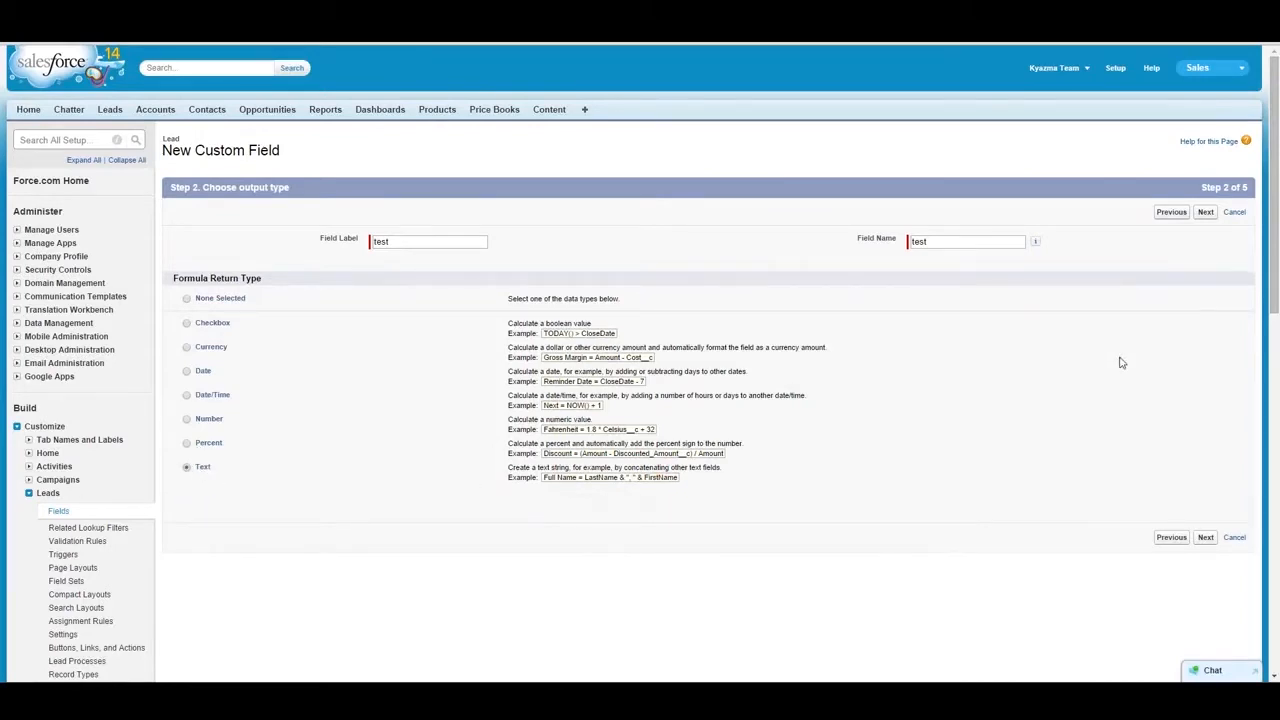
- Switch the Lead field's data type to Lookup Relationship and view the information about Roll-Up Summary
{"action": "left_click", "coordinate": [1176, 218]}
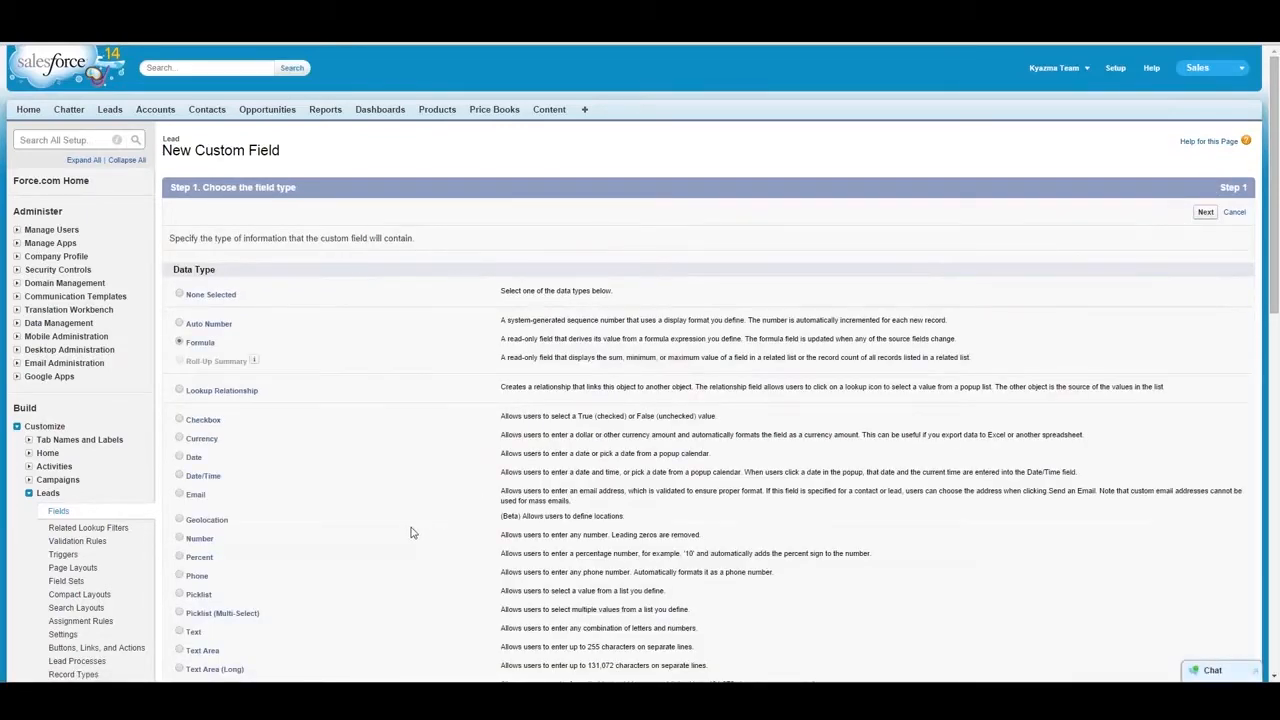
{"action": "left_click", "coordinate": [180, 391]}
{"action": "mouse_move", "coordinate": [254, 364]}
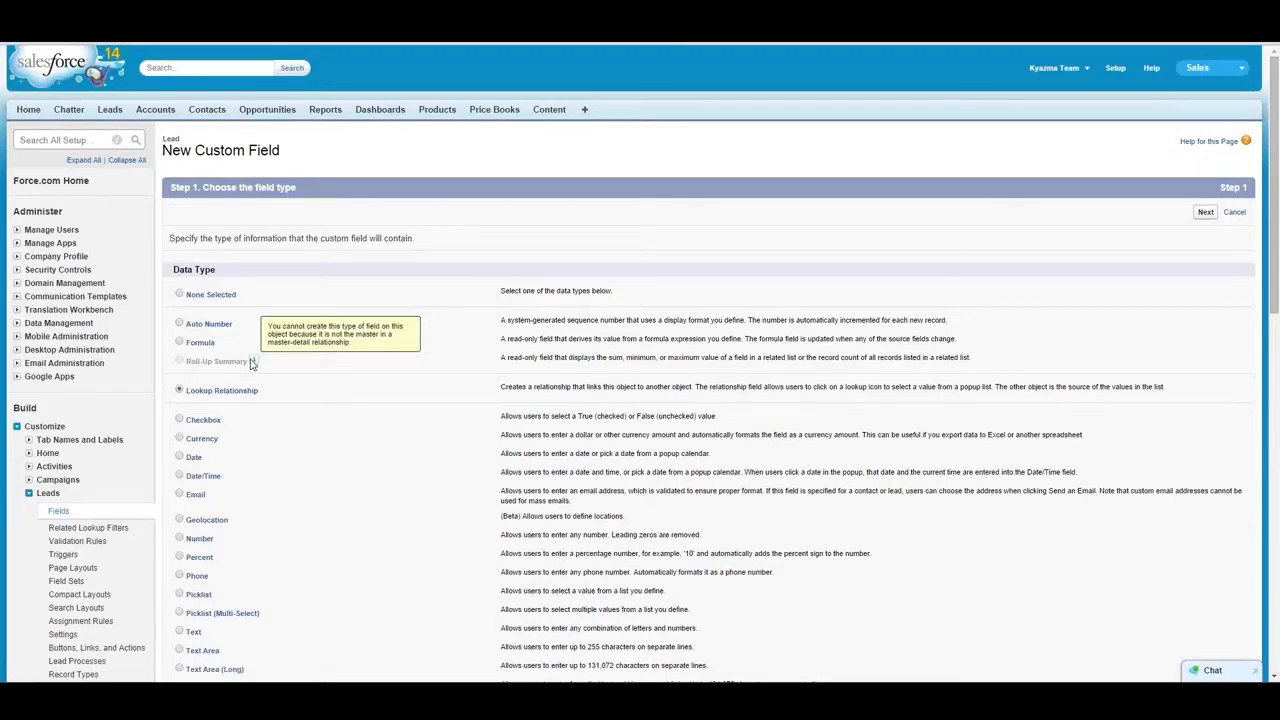
- Open the Account object's fields in setup and start a new custom field
{"action": "left_click", "coordinate": [29, 494]}
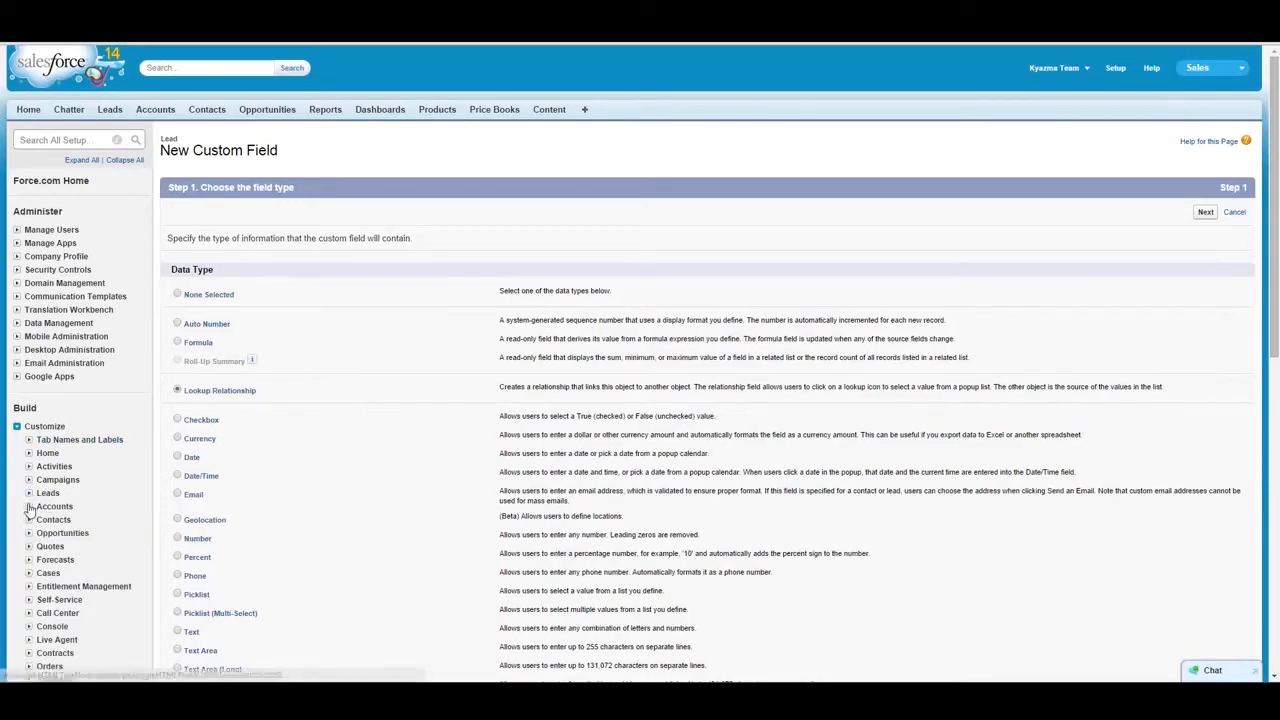
{"action": "left_click", "coordinate": [29, 506]}
{"action": "left_click", "coordinate": [57, 521]}
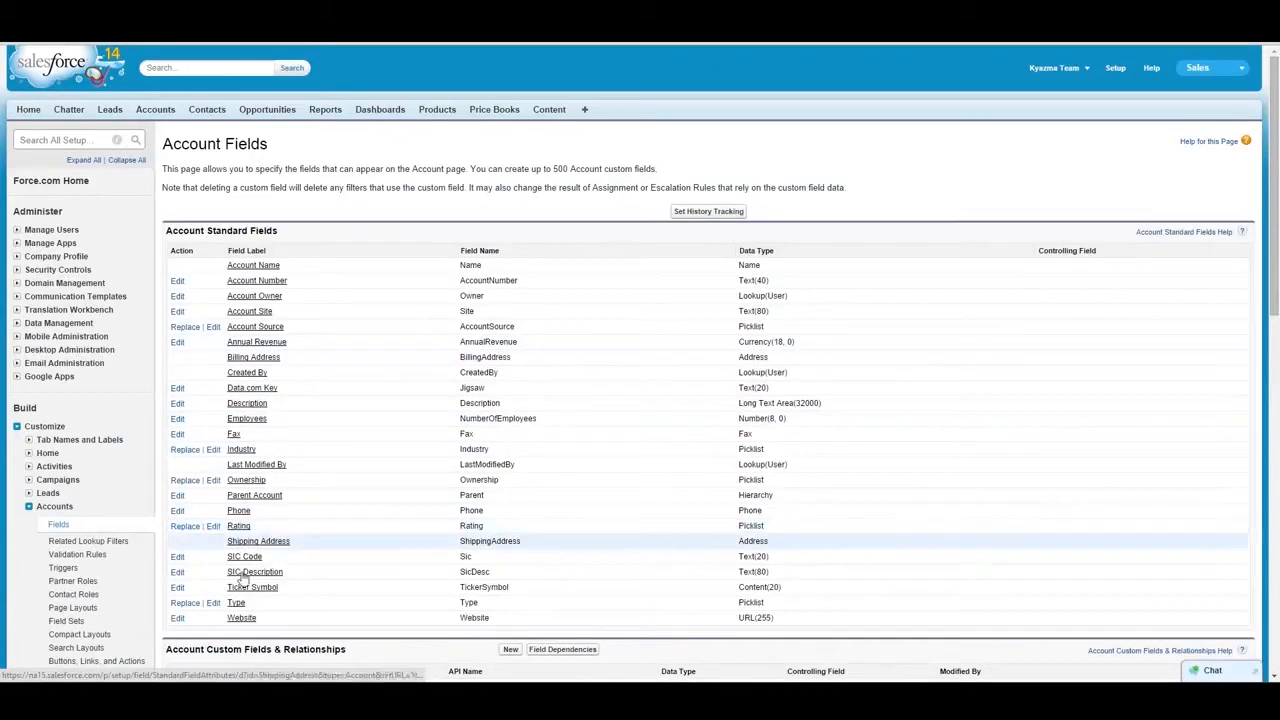
{"action": "left_click", "coordinate": [510, 649]}
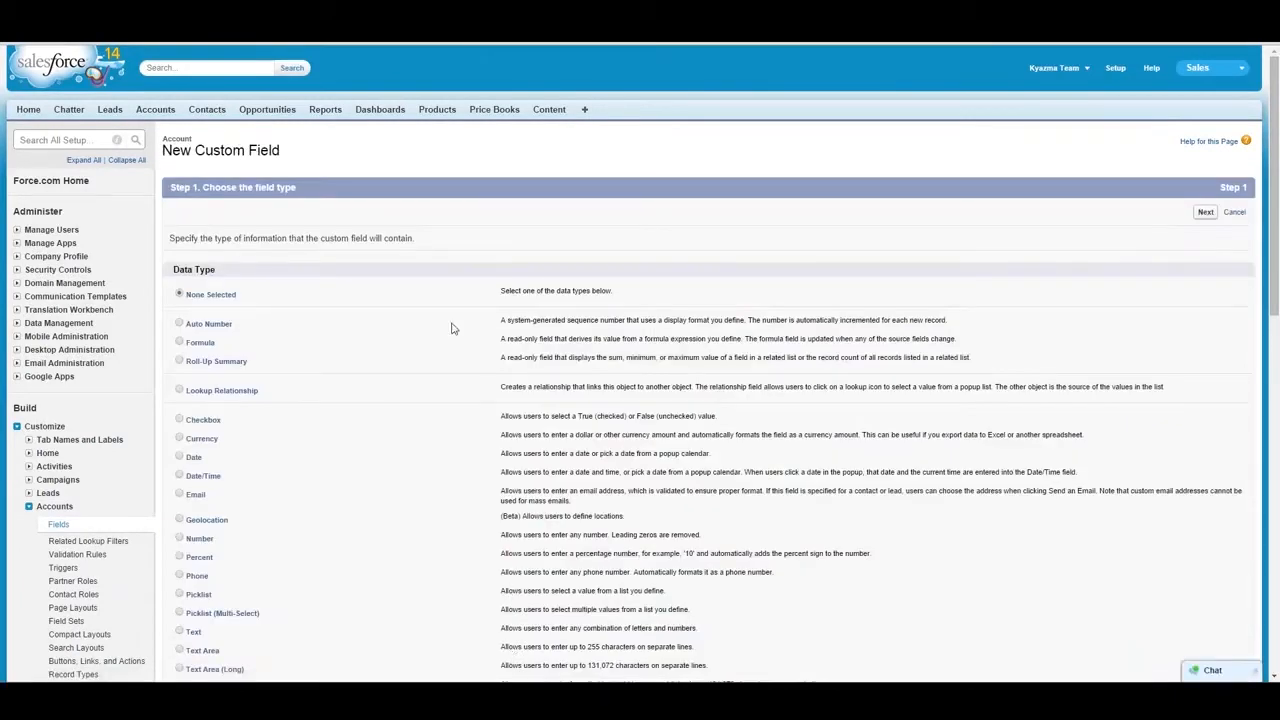
- Set the Account field's data type to Lookup Relationship and continue to the related object choice
{"action": "left_click", "coordinate": [180, 362]}
{"action": "left_click", "coordinate": [180, 391]}
{"action": "left_click", "coordinate": [1205, 212]}
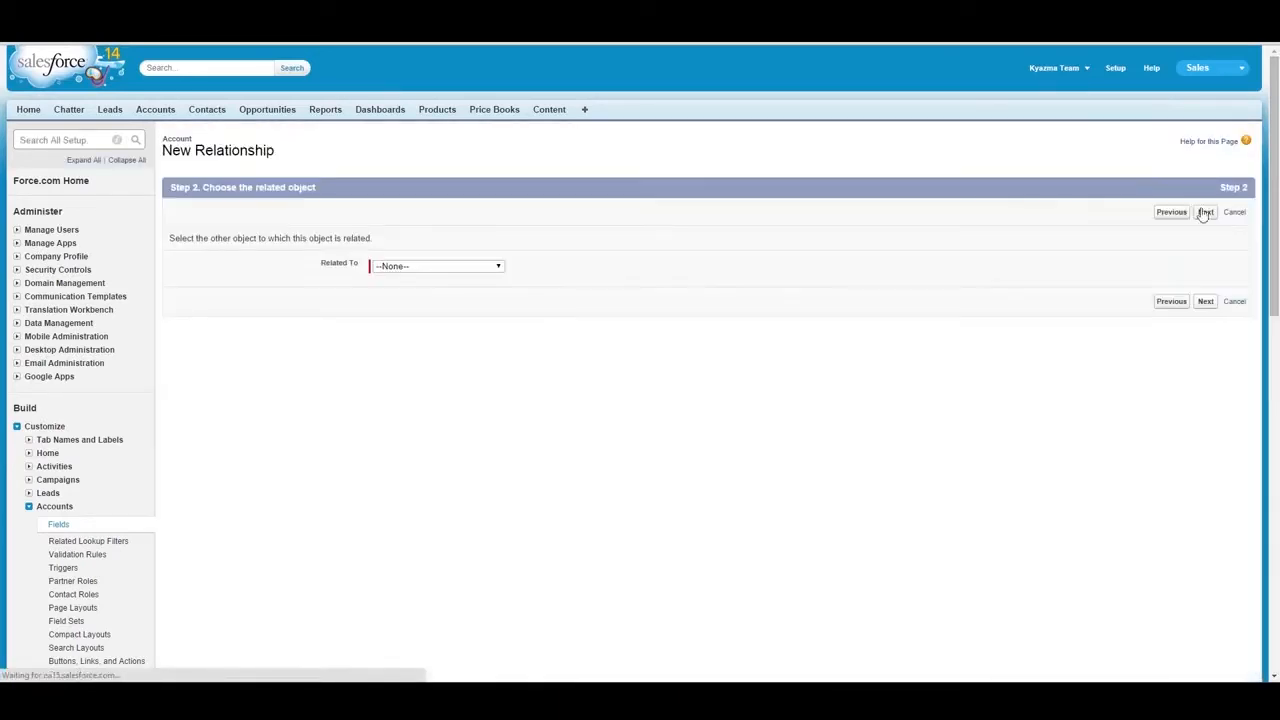
- Relate the Account lookup to the Case object, accept the label and name Case, and continue to field-level security
{"action": "left_click", "coordinate": [437, 266]}
{"action": "left_click", "coordinate": [443, 386]}
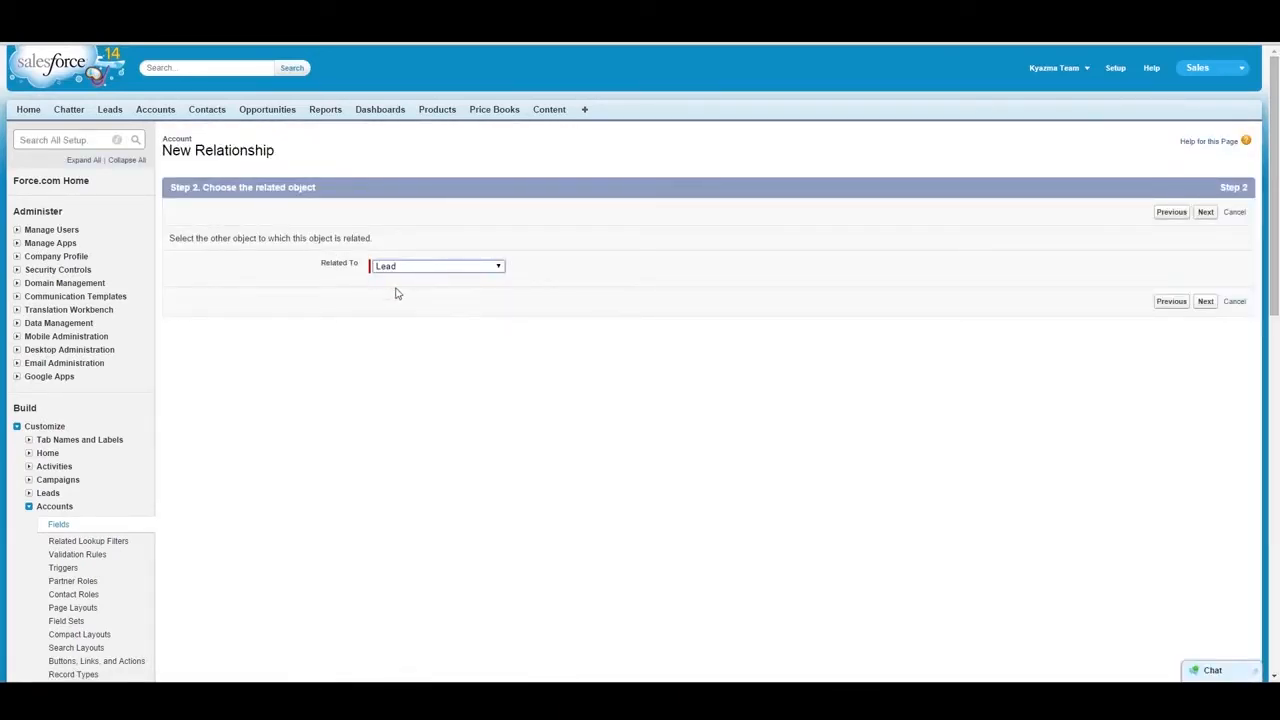
{"action": "left_click", "coordinate": [1208, 220]}
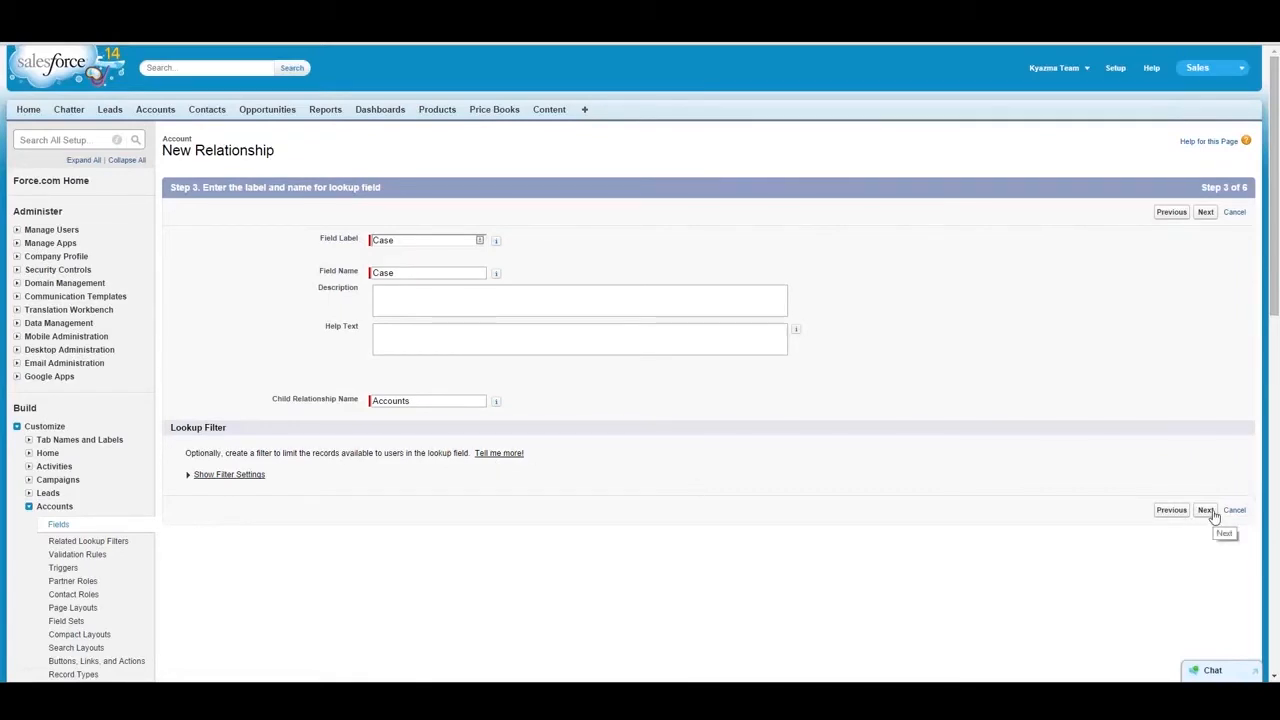
{"action": "left_click", "coordinate": [1208, 215]}
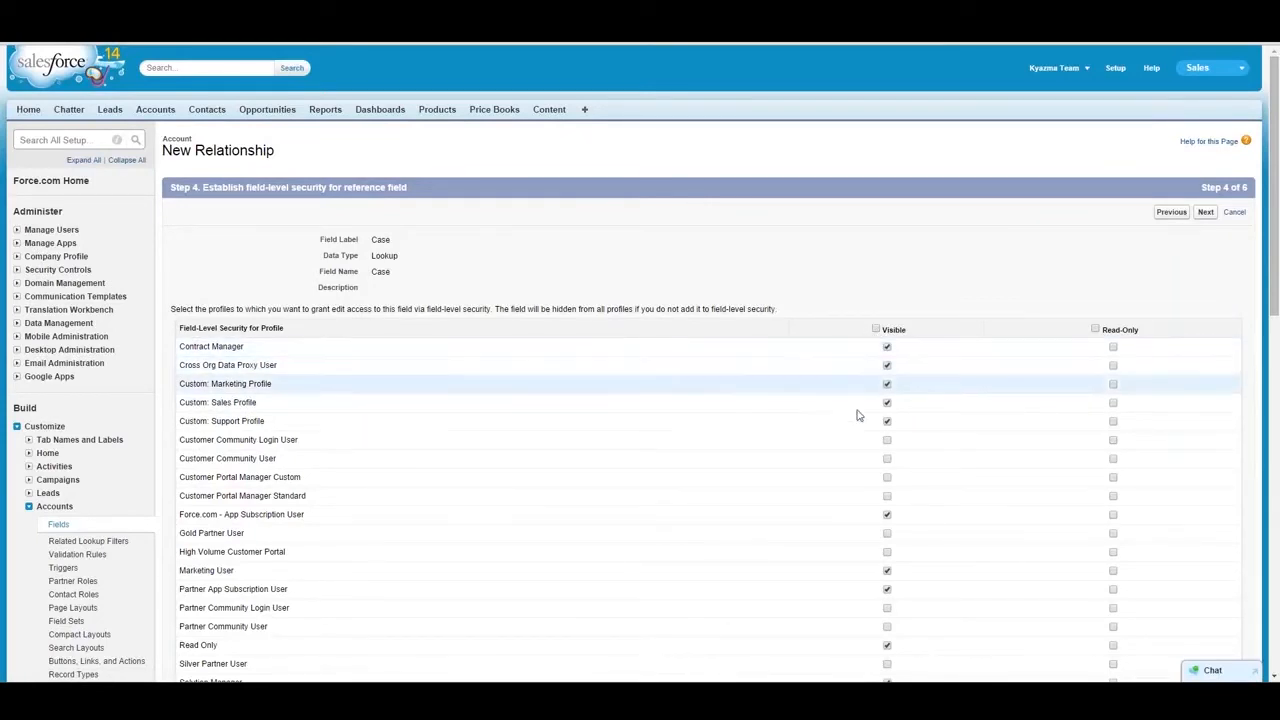
- Make the Account's Case lookup field visible to all profiles and finish creating the relationship
{"action": "left_click", "coordinate": [877, 330]}
{"action": "left_click", "coordinate": [877, 330]}
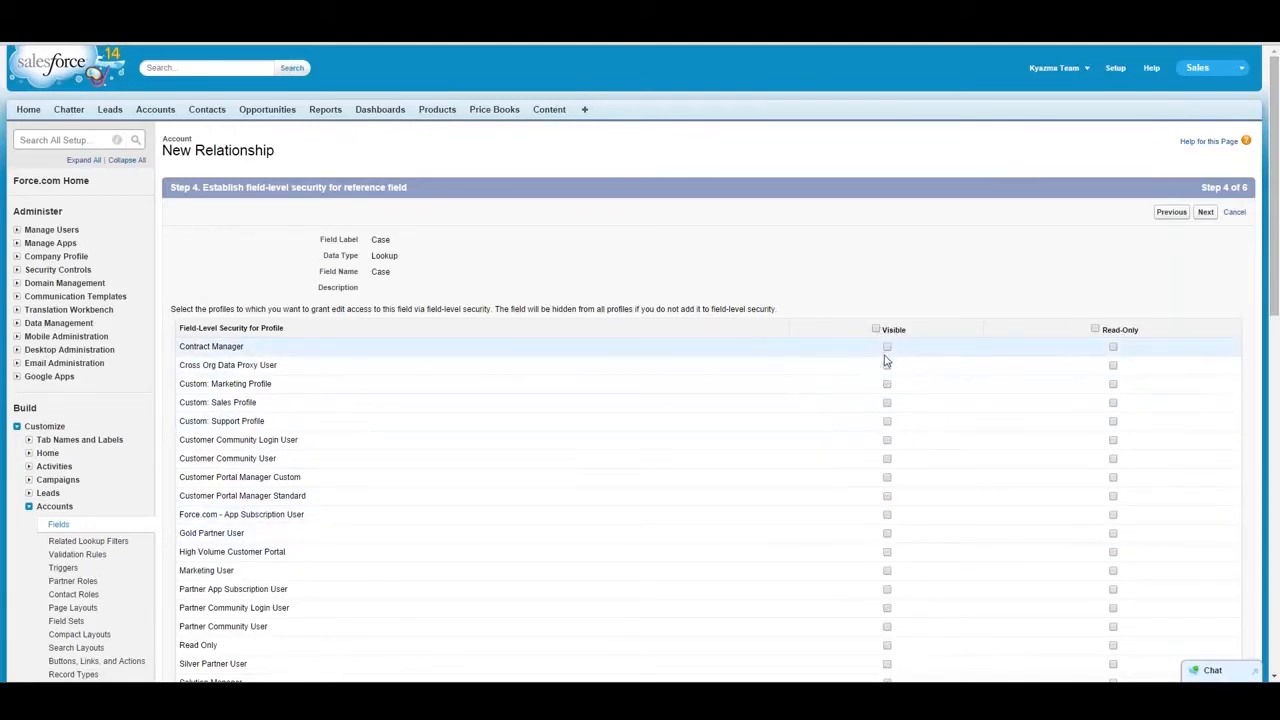
{"action": "left_click", "coordinate": [876, 329]}
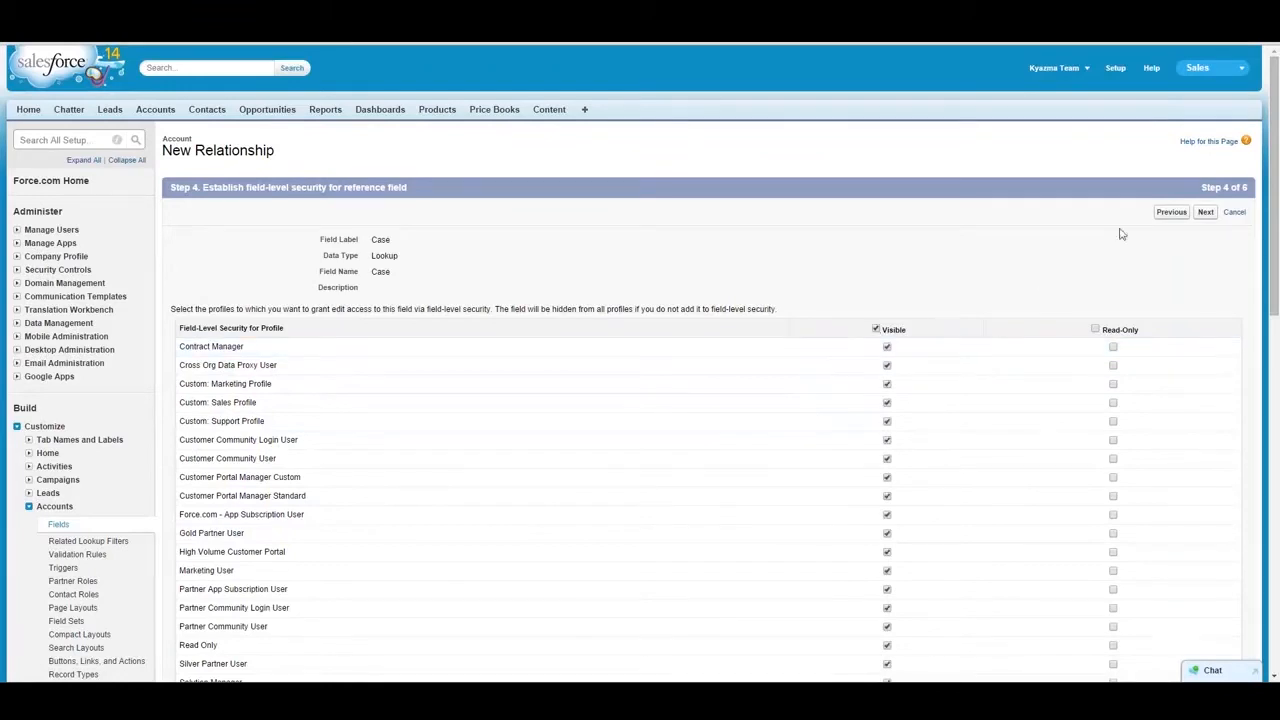
{"action": "left_click", "coordinate": [1205, 212]}
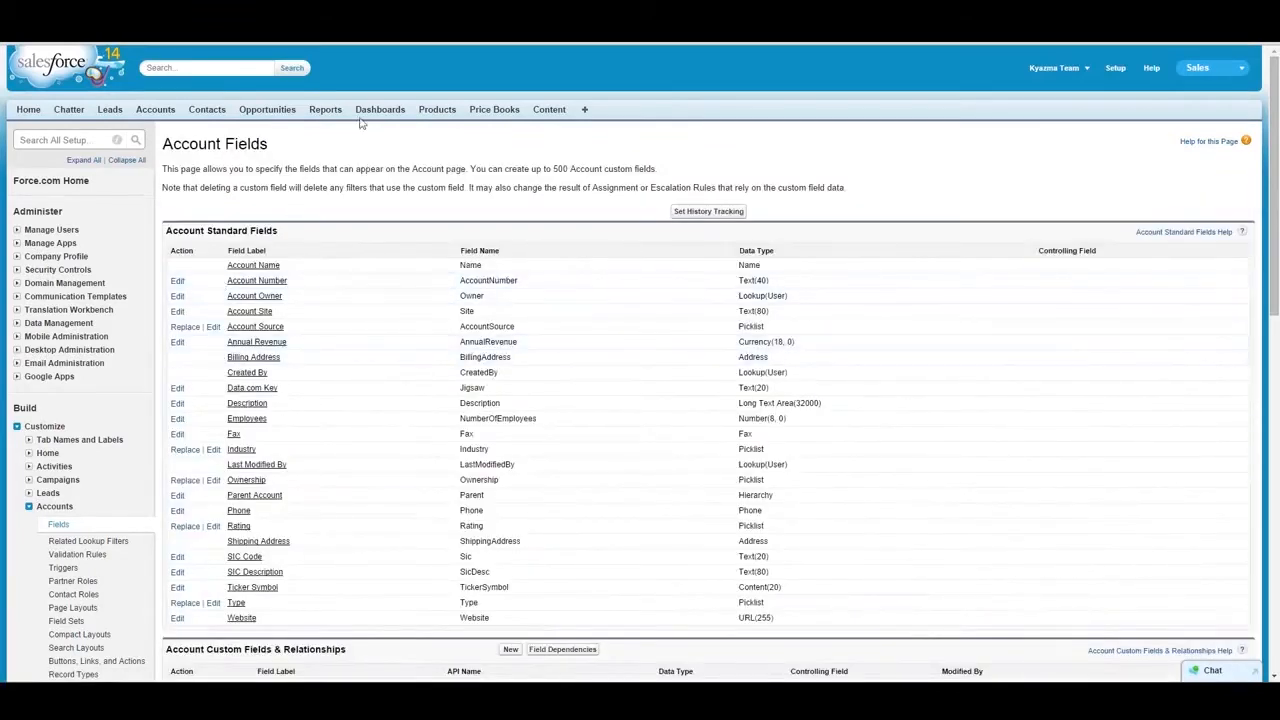
- Open the Kyazma Business Consulting account record and look through its detail fields and related lists
{"action": "left_click", "coordinate": [160, 111]}
{"action": "left_click", "coordinate": [214, 253]}
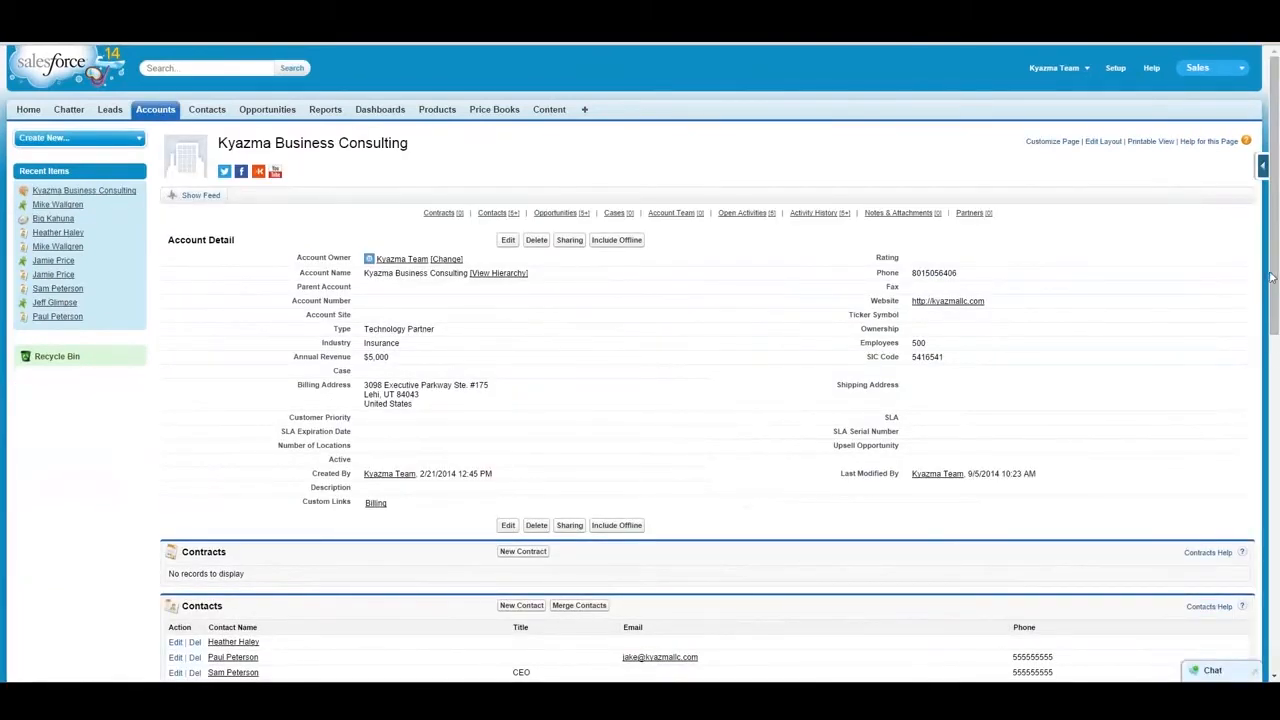
{"action": "left_click_drag", "start_coordinate": [1274, 290], "coordinate": [1256, 640]}
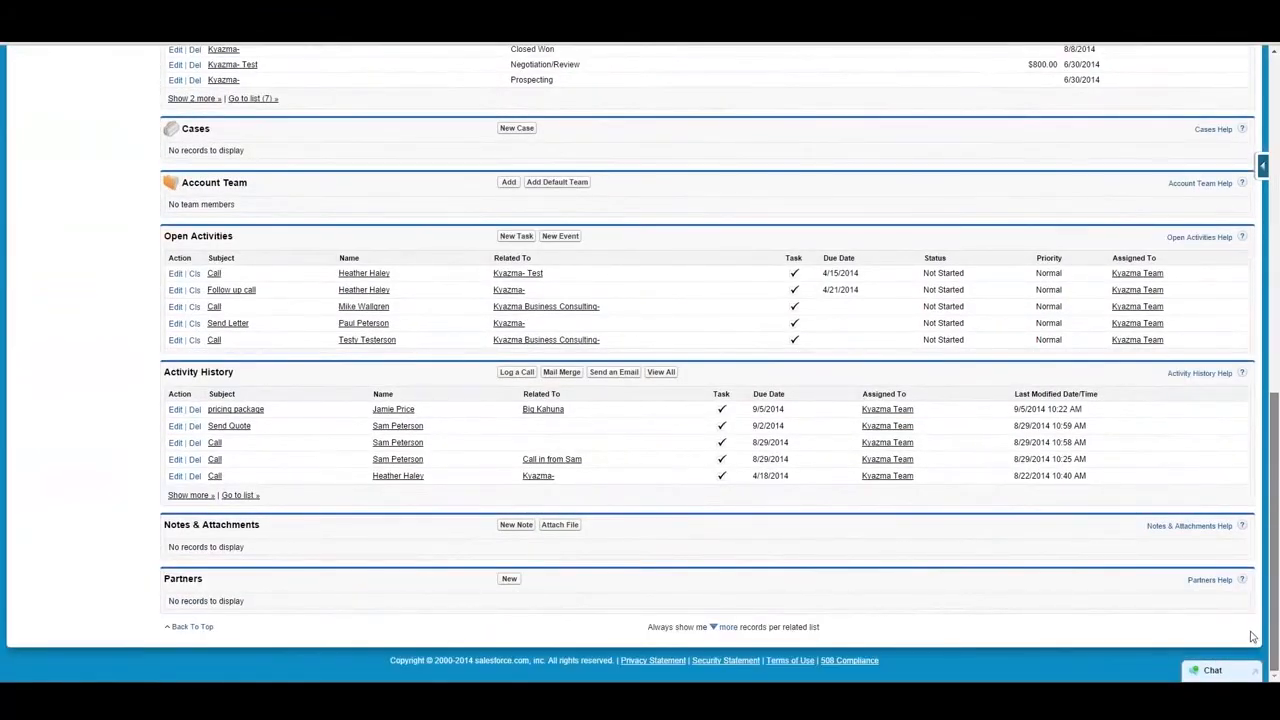
{"action": "scroll", "coordinate": [1254, 600], "scroll_direction": "up", "scroll_amount": 1}
{"action": "scroll", "coordinate": [1254, 565], "scroll_direction": "up", "scroll_amount": 10}
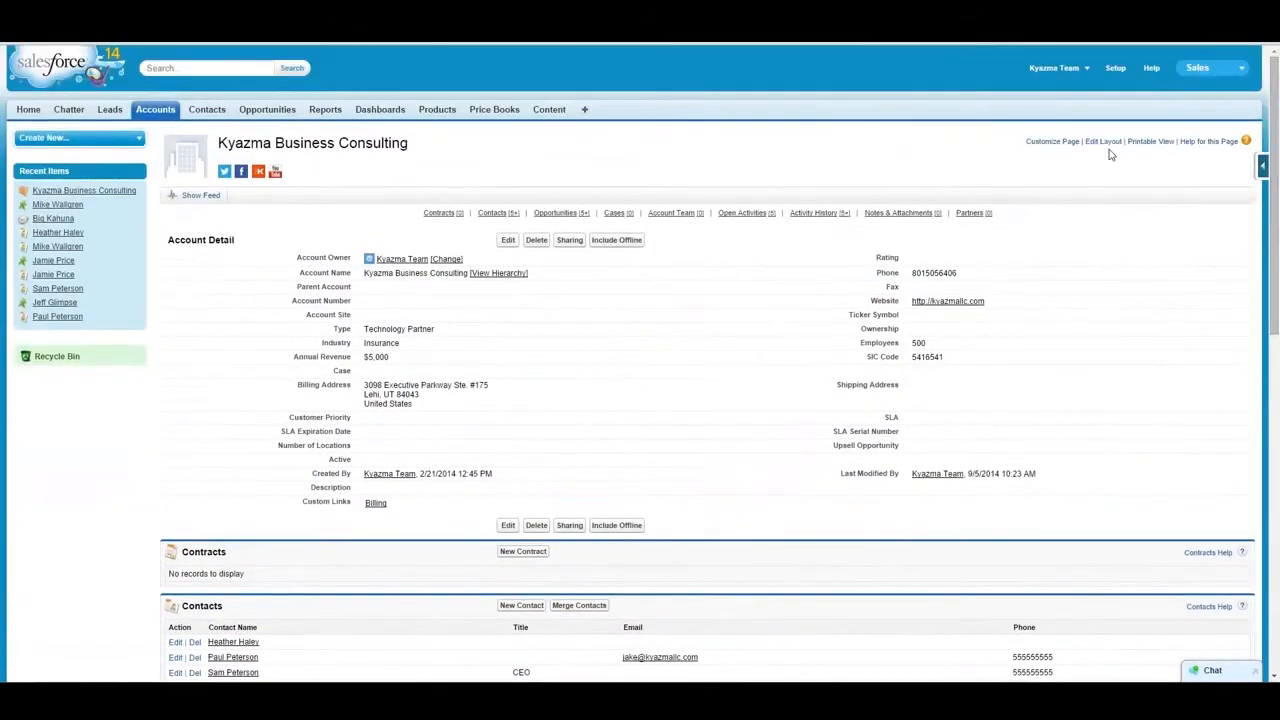
- Open the account's page layout for editing and examine the available Related Lists and their placement in the layout
{"action": "left_click", "coordinate": [1103, 141]}
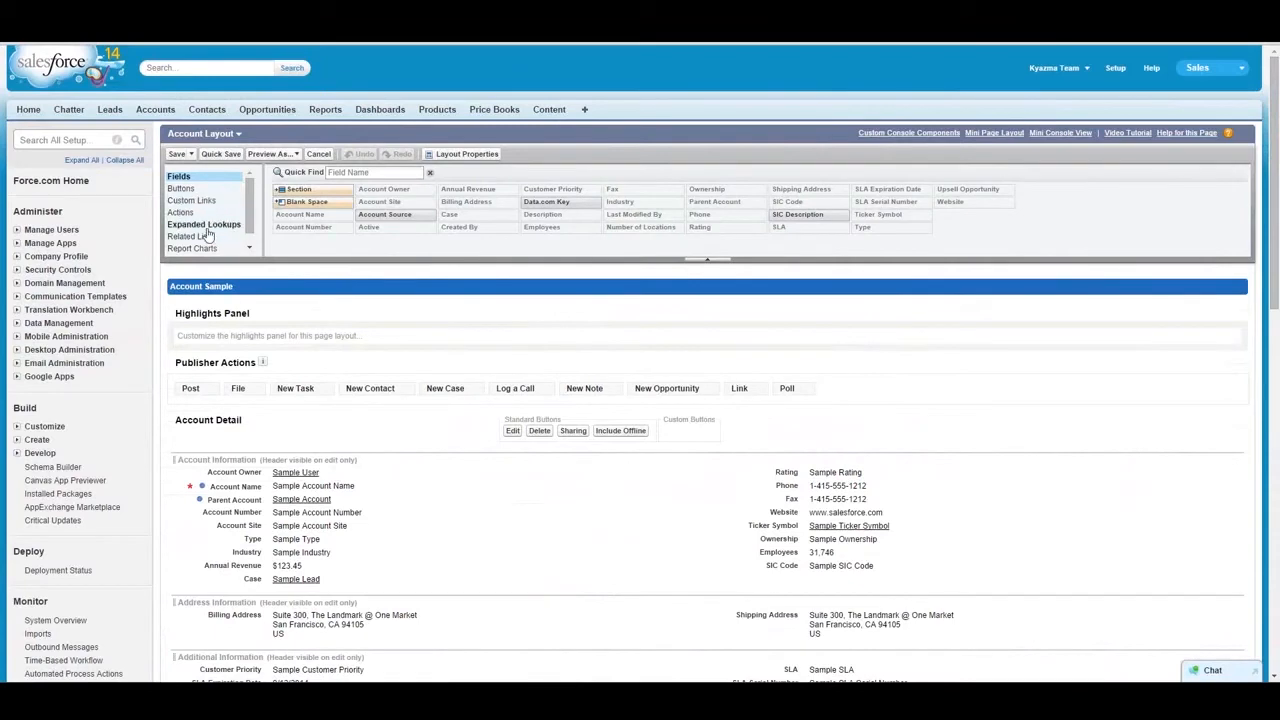
{"action": "scroll", "coordinate": [208, 243], "scroll_direction": "down", "scroll_amount": 5}
{"action": "scroll", "coordinate": [208, 243], "scroll_direction": "down", "scroll_amount": 3}
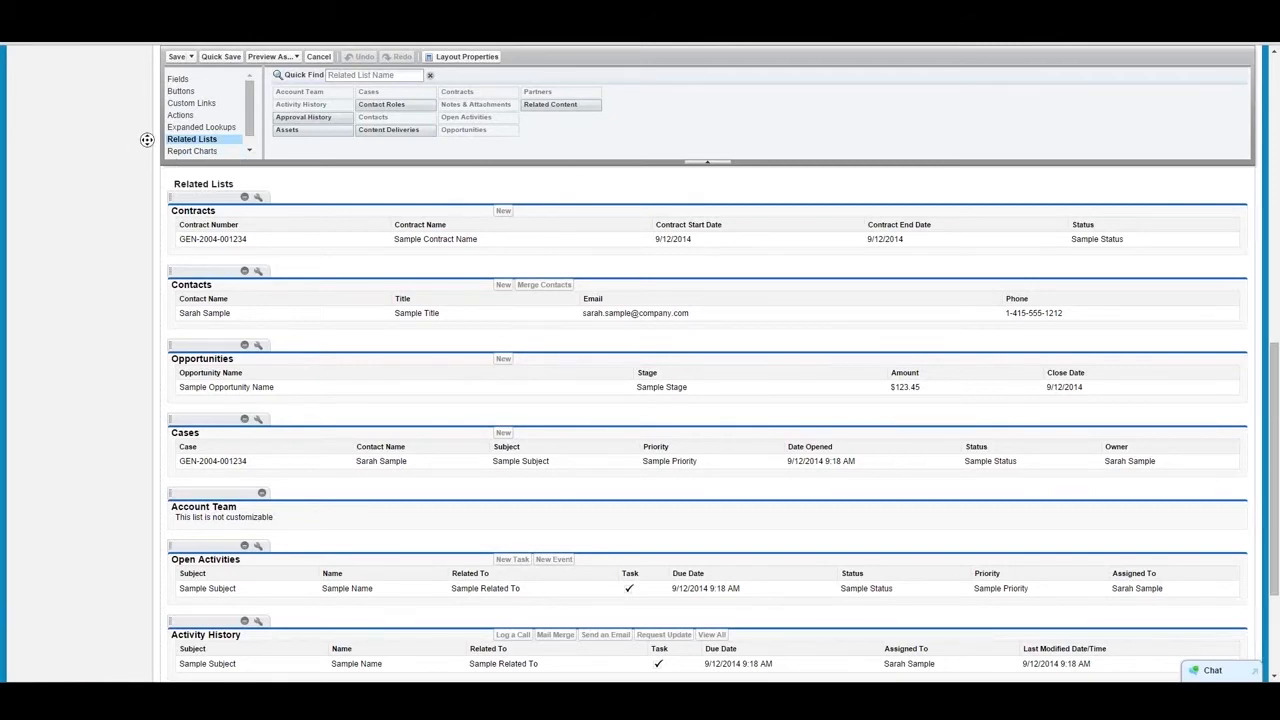
{"action": "scroll", "coordinate": [147, 140], "scroll_direction": "up", "scroll_amount": 3}
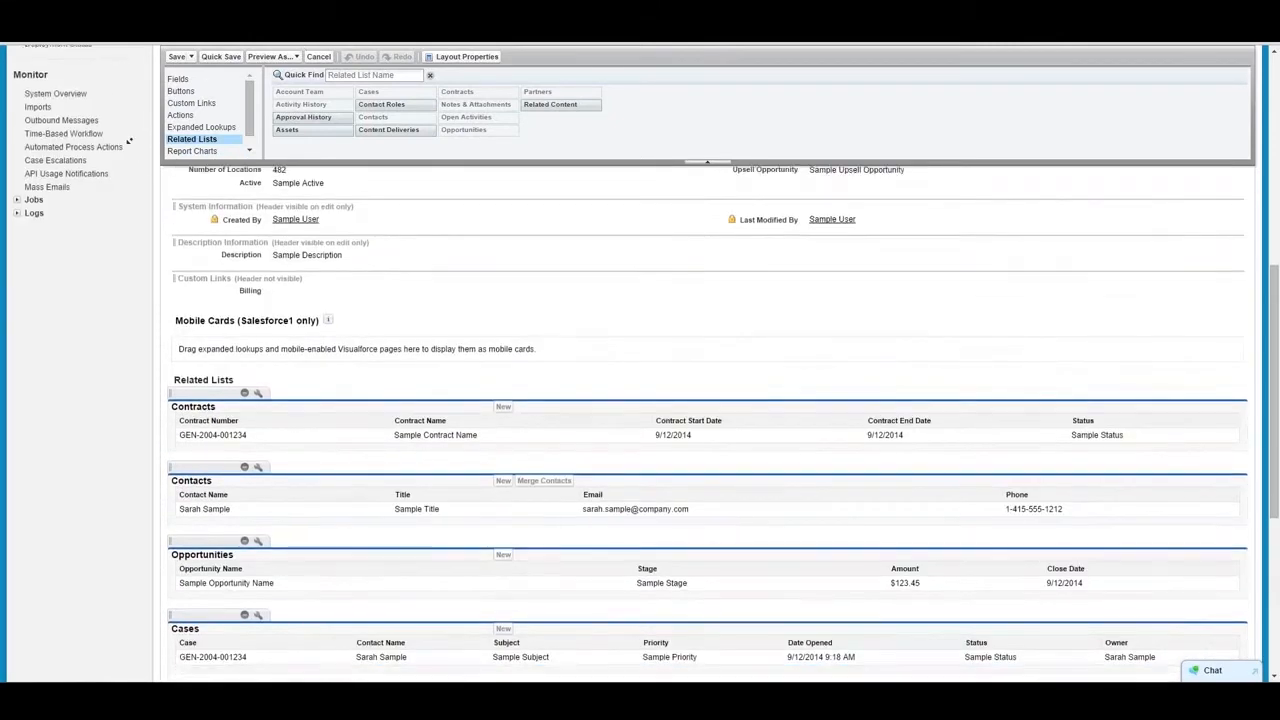
{"action": "scroll", "coordinate": [128, 141], "scroll_direction": "down", "scroll_amount": 1}
{"action": "scroll", "coordinate": [119, 132], "scroll_direction": "up", "scroll_amount": 4}
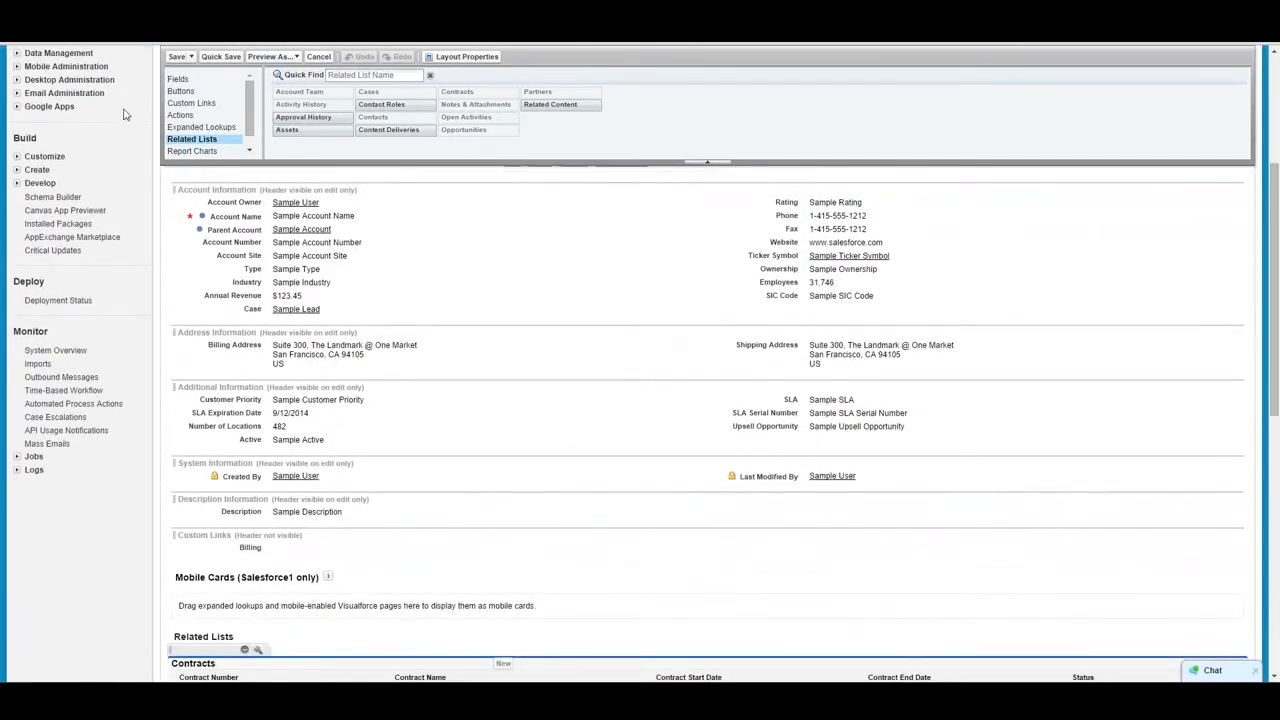
{"action": "left_click", "coordinate": [1275, 153]}
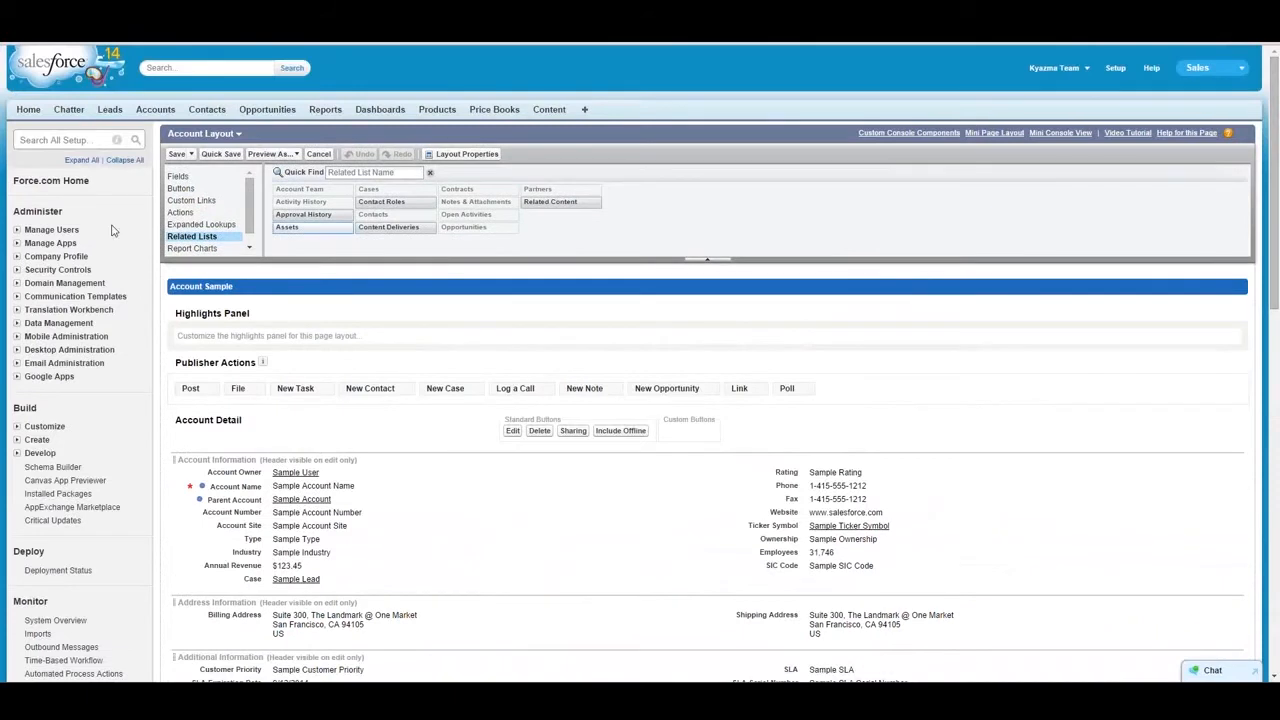
- Open the Account object's field list in setup and start a new custom field
{"action": "left_click", "coordinate": [16, 428]}
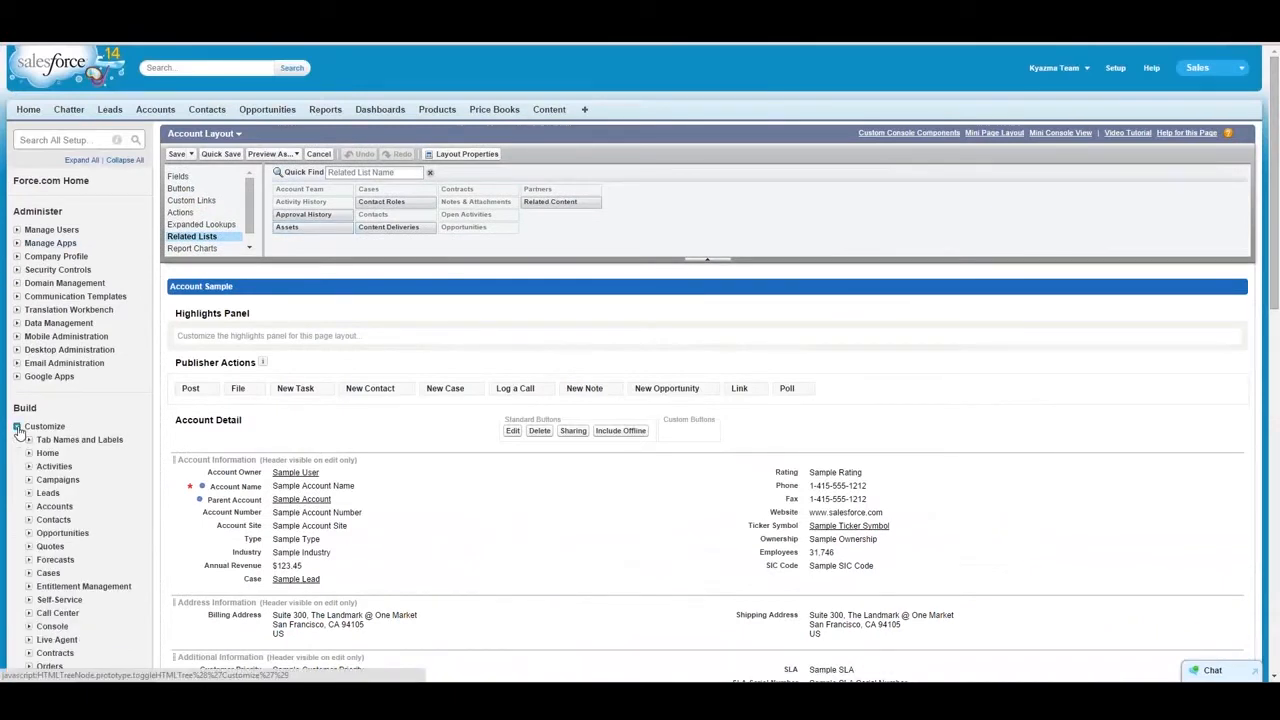
{"action": "left_click", "coordinate": [29, 507]}
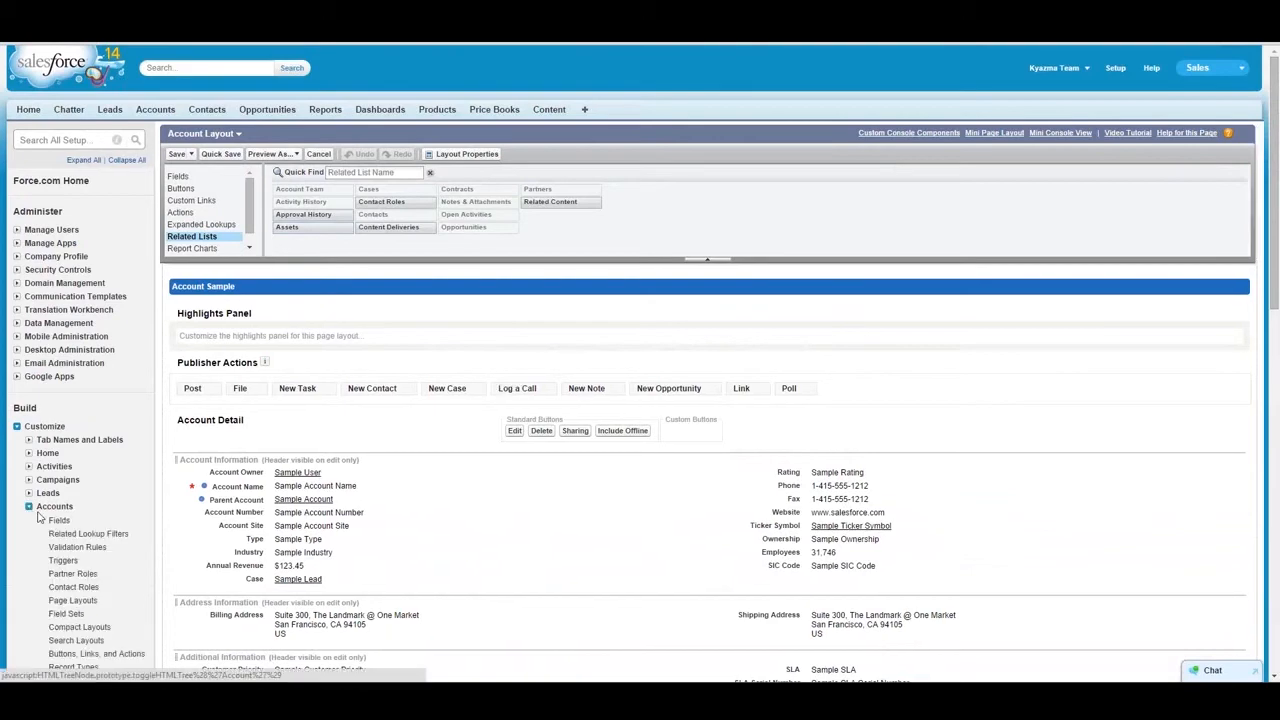
{"action": "left_click", "coordinate": [58, 524]}
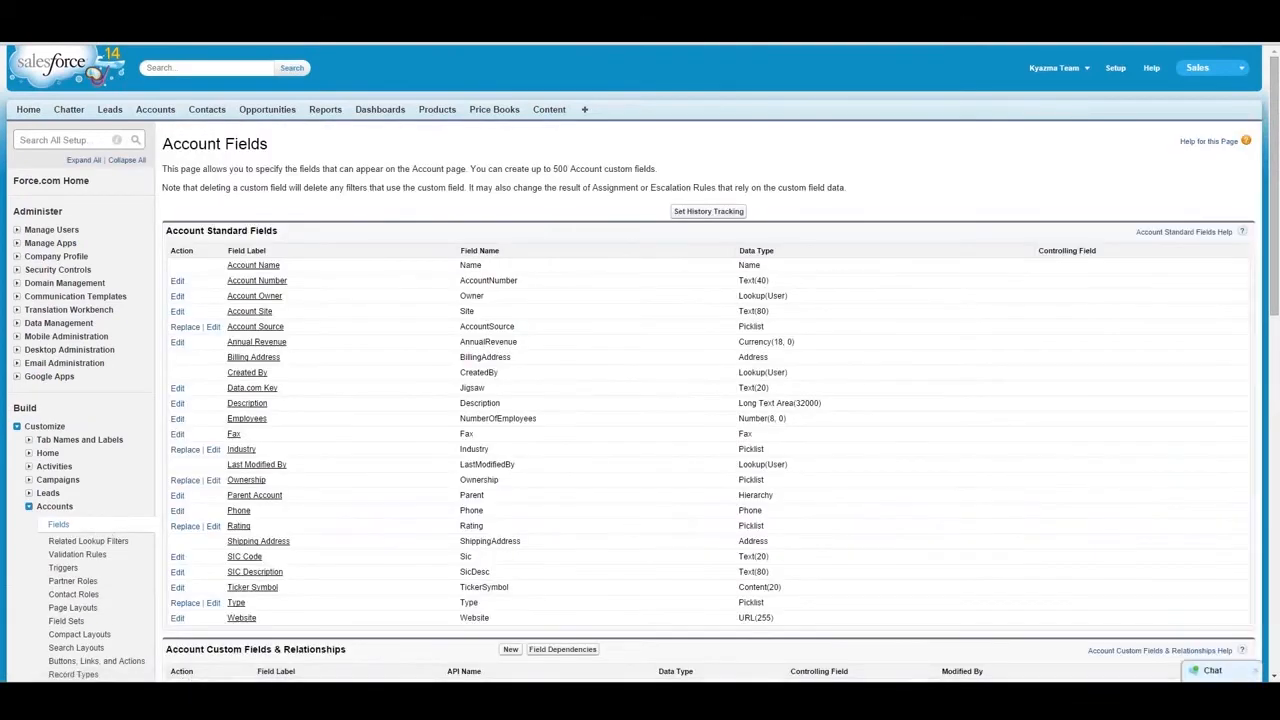
{"action": "left_click", "coordinate": [510, 649]}
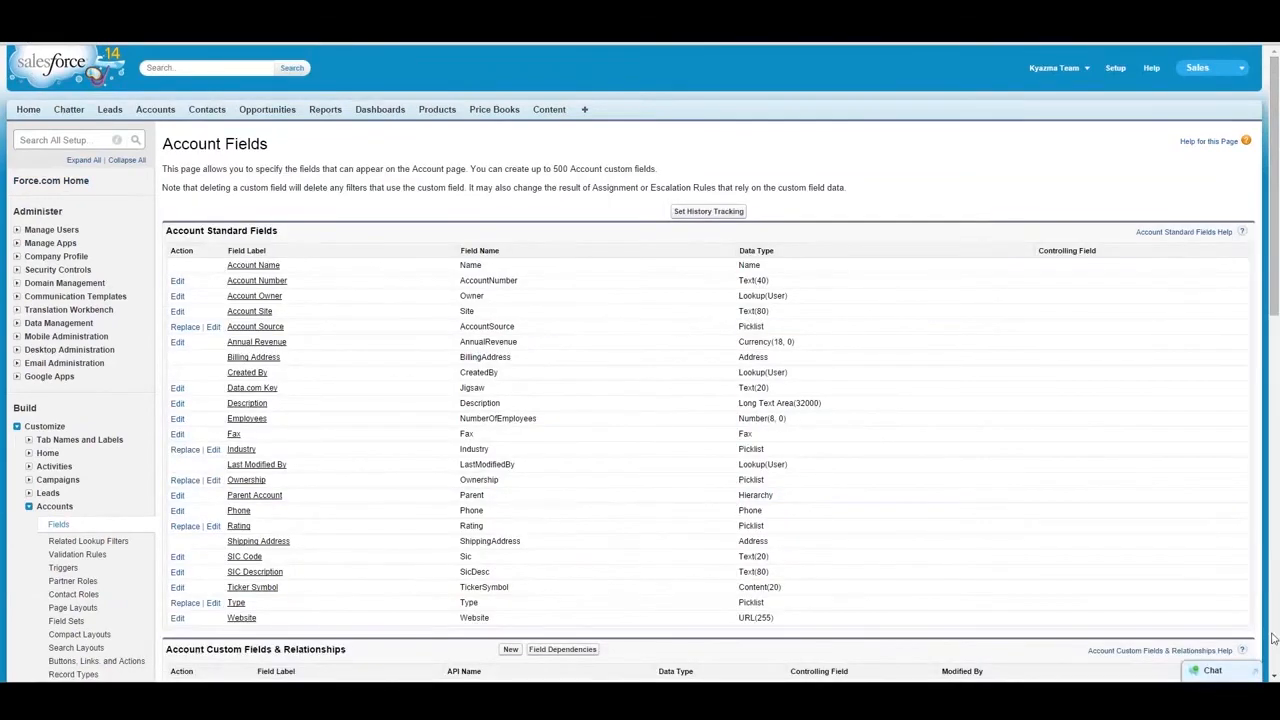
- Delete the Case lookup relationship from the Account custom fields, acknowledging the deletion
{"action": "left_click", "coordinate": [1273, 638]}
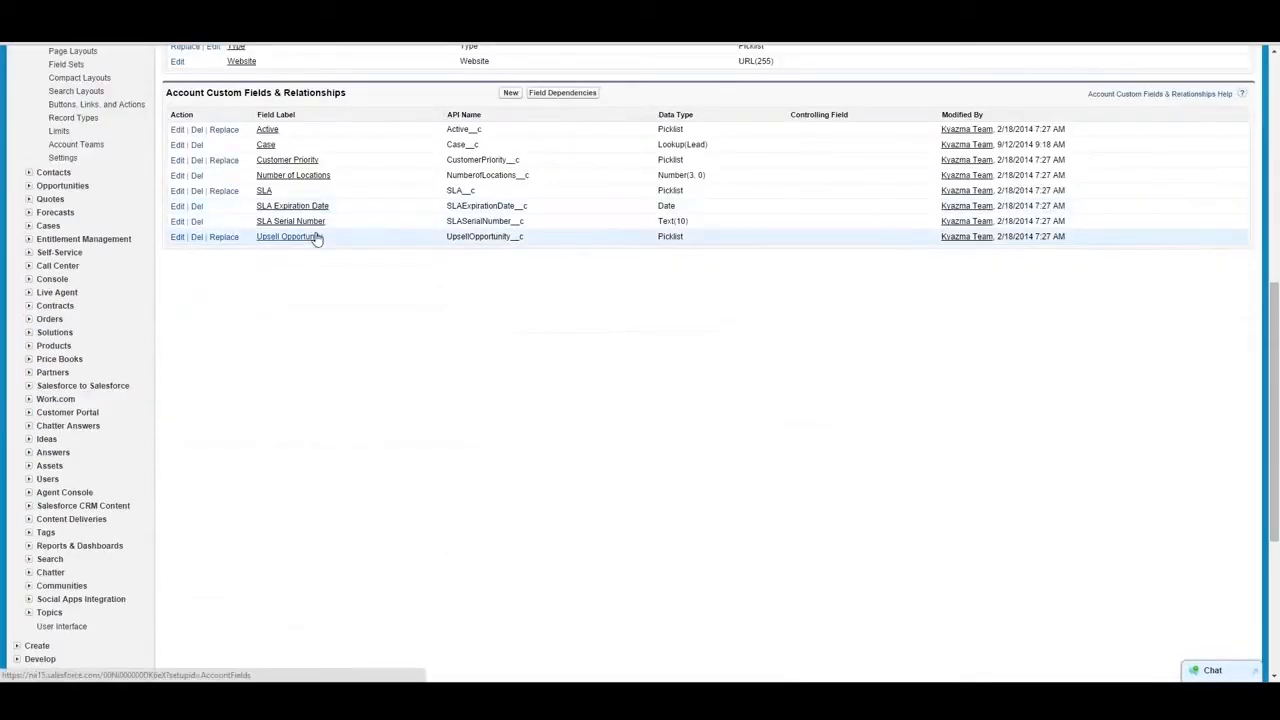
{"action": "left_click", "coordinate": [196, 146]}
{"action": "left_click", "coordinate": [146, 231]}
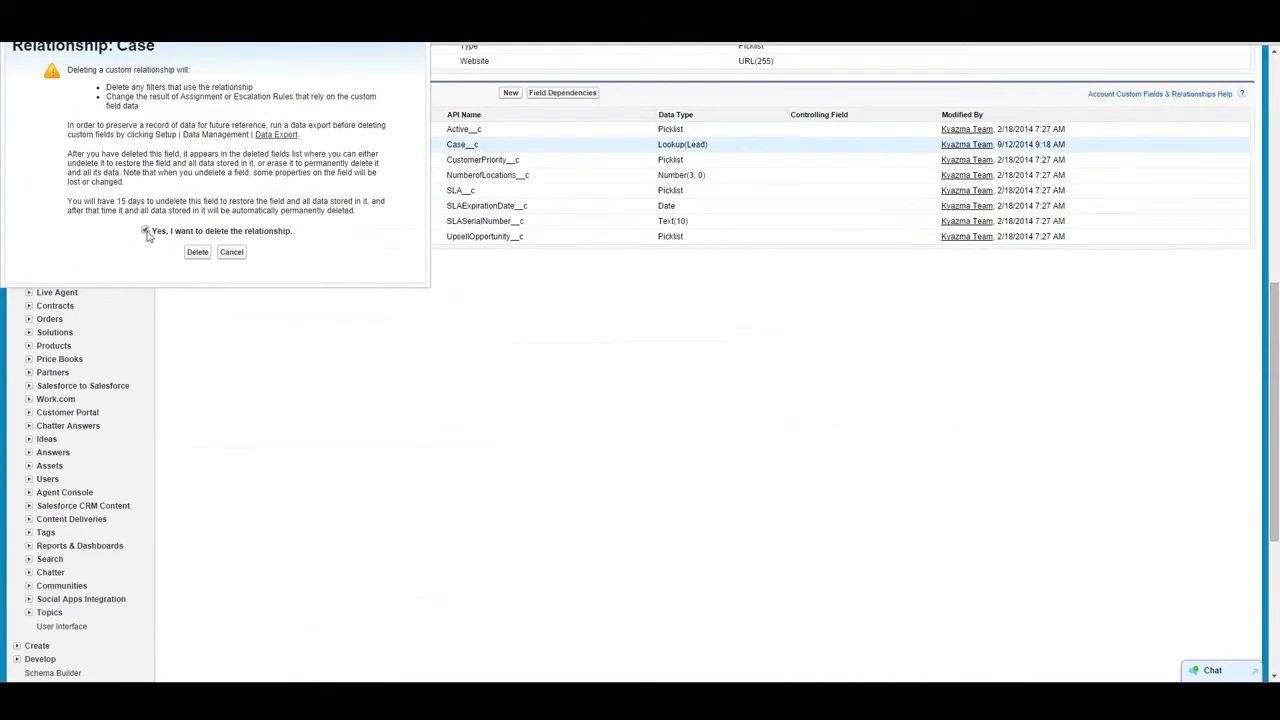
{"action": "left_click", "coordinate": [197, 252]}
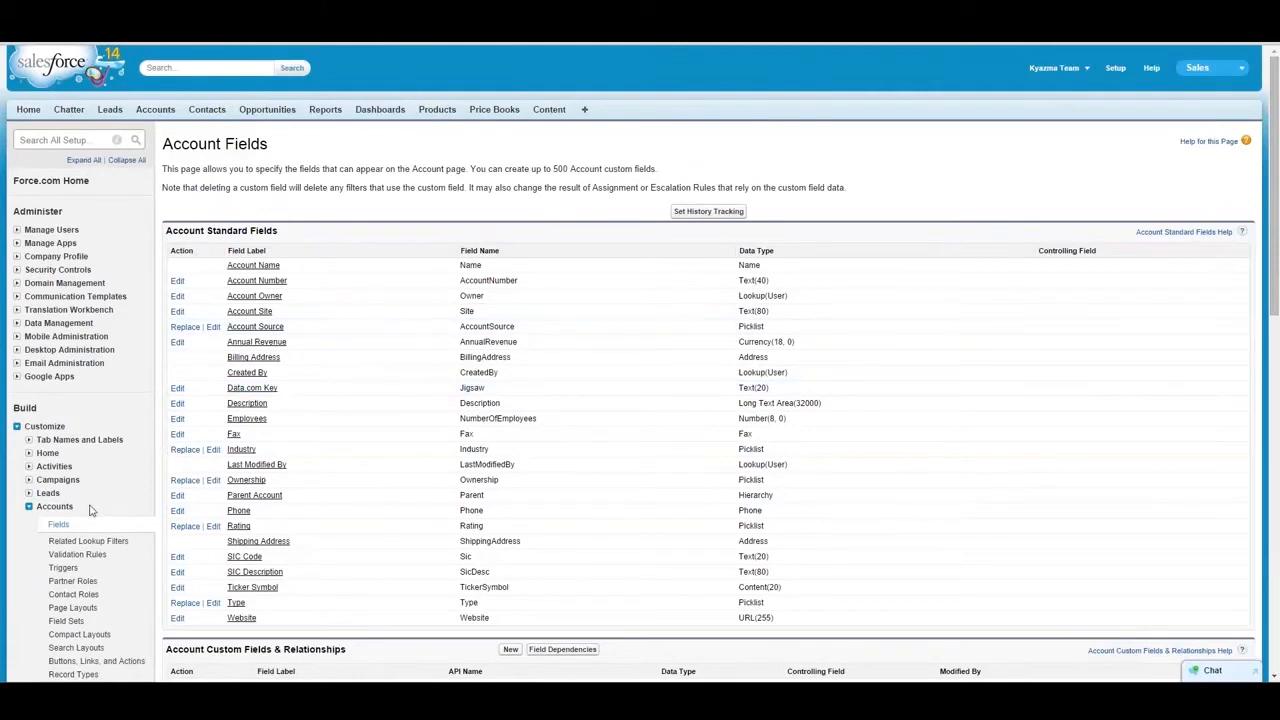
- Start a new Account custom field with the Currency data type and continue to its details
{"action": "left_click", "coordinate": [510, 650]}
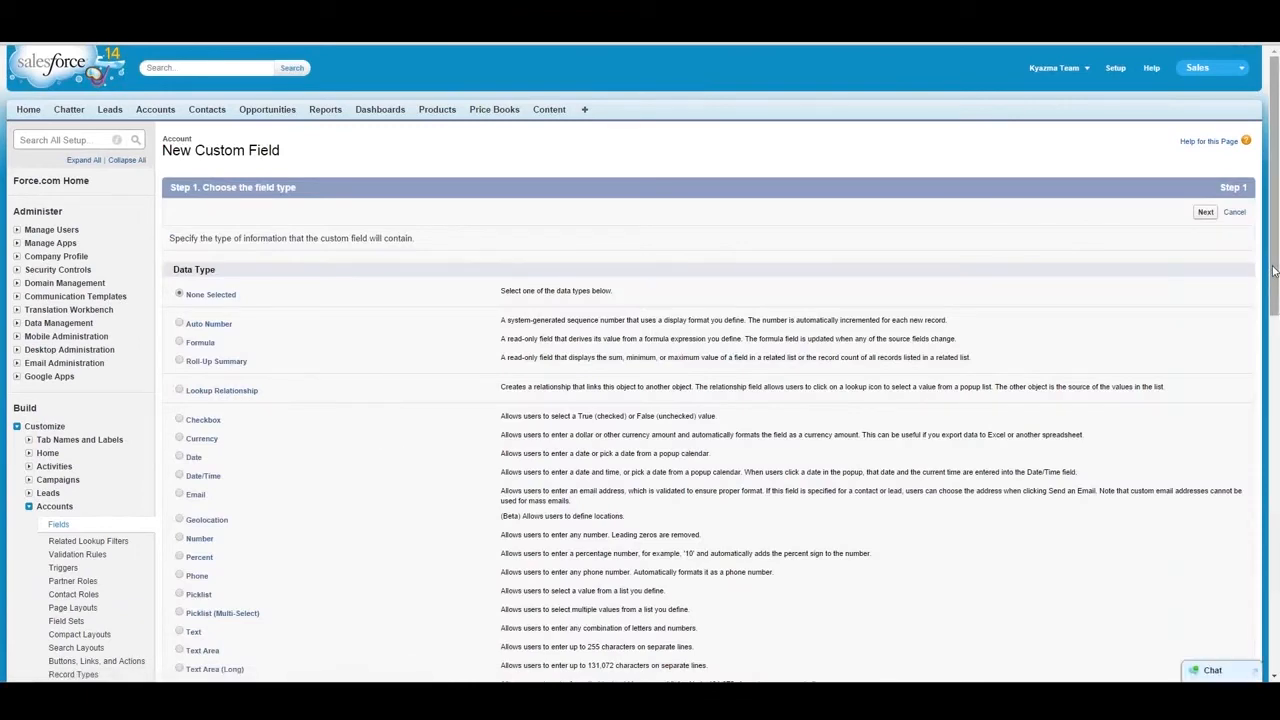
{"action": "scroll", "coordinate": [1273, 270], "scroll_direction": "down", "scroll_amount": 3}
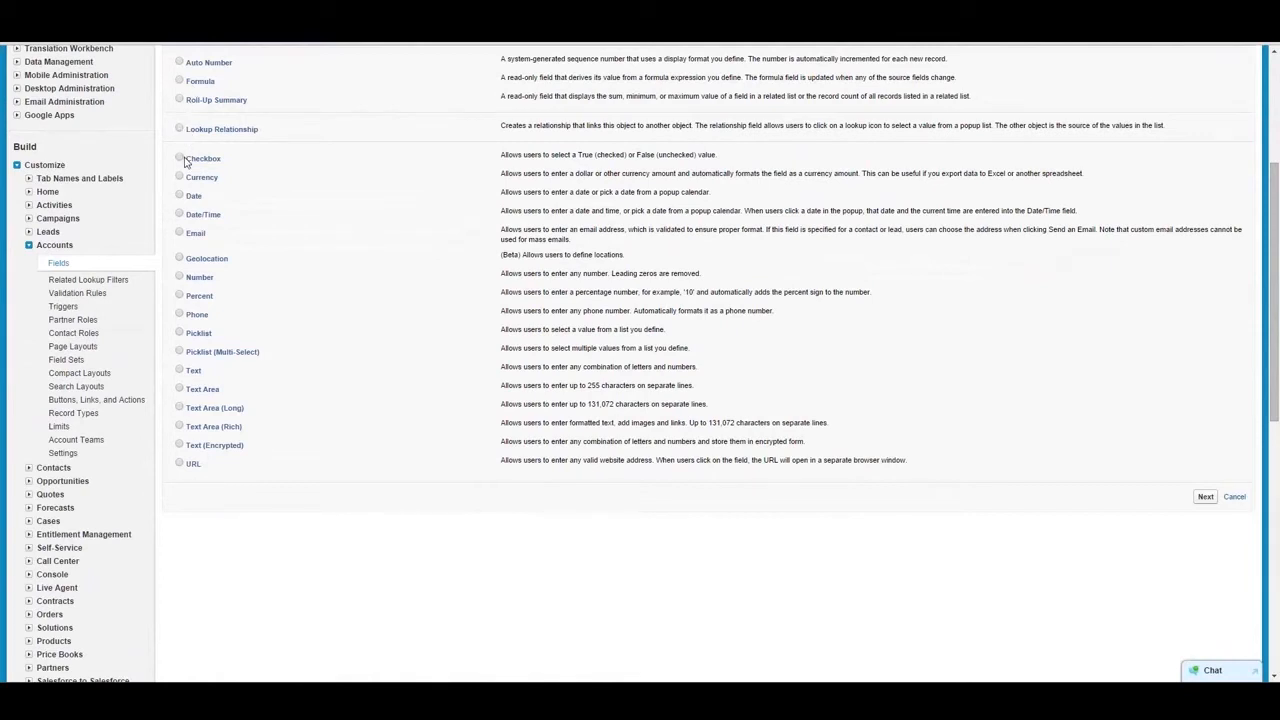
{"action": "left_click", "coordinate": [180, 158]}
{"action": "left_click", "coordinate": [1204, 500]}
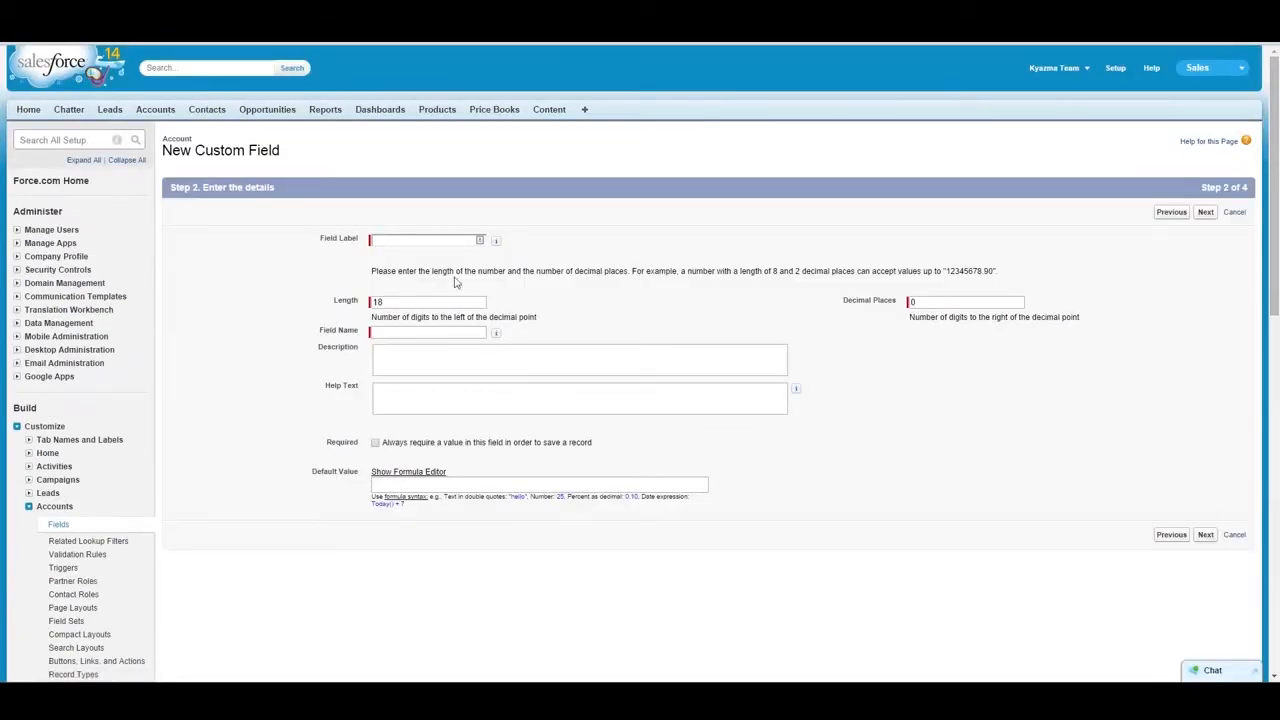
- Label the currency field "dollars revenue" and let the field name fill in from the label
{"action": "left_click", "coordinate": [422, 239]}
{"action": "type", "text": "C"}
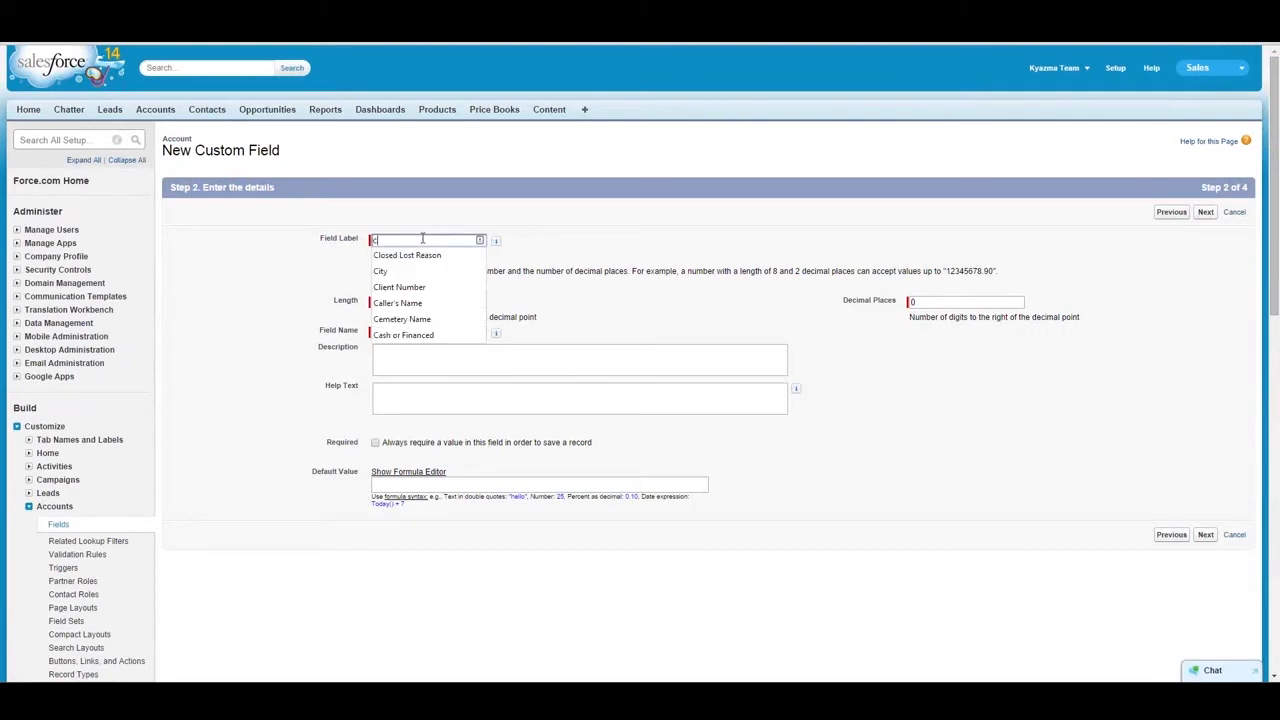
{"action": "key", "text": "BackSpace"}
{"action": "type", "text": "dollars revenue"}
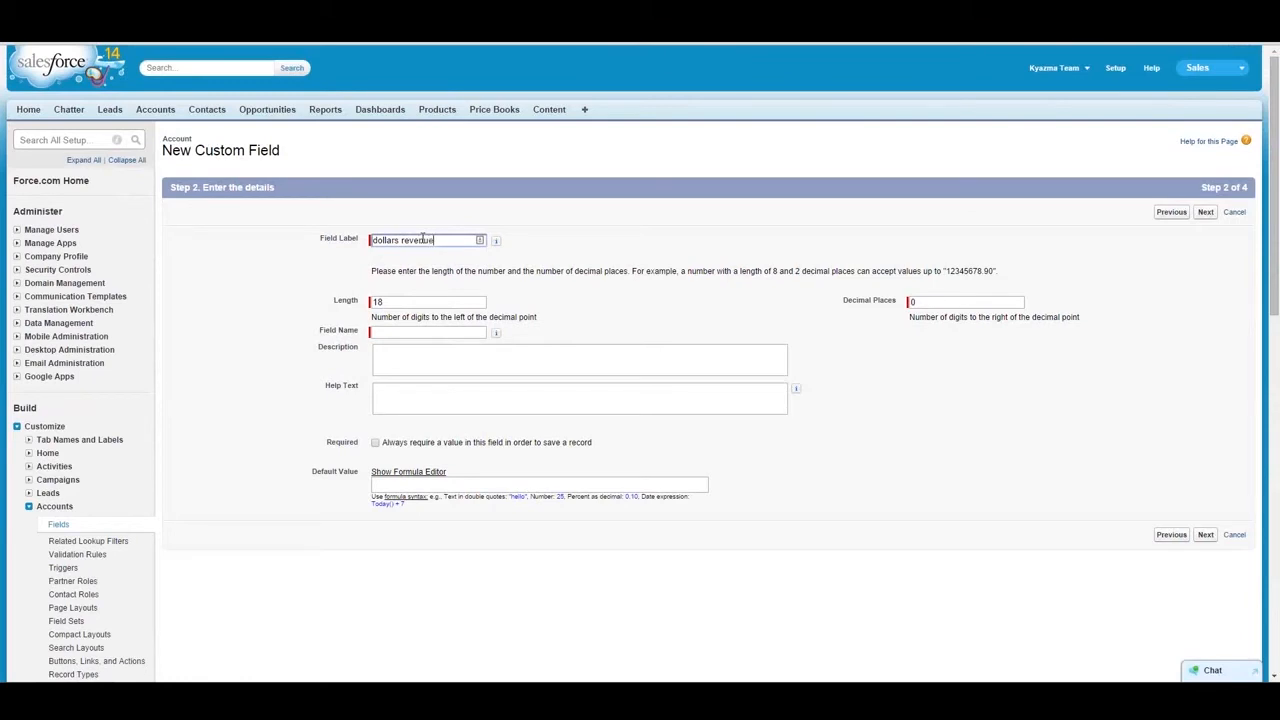
{"action": "key", "text": "Tab"}
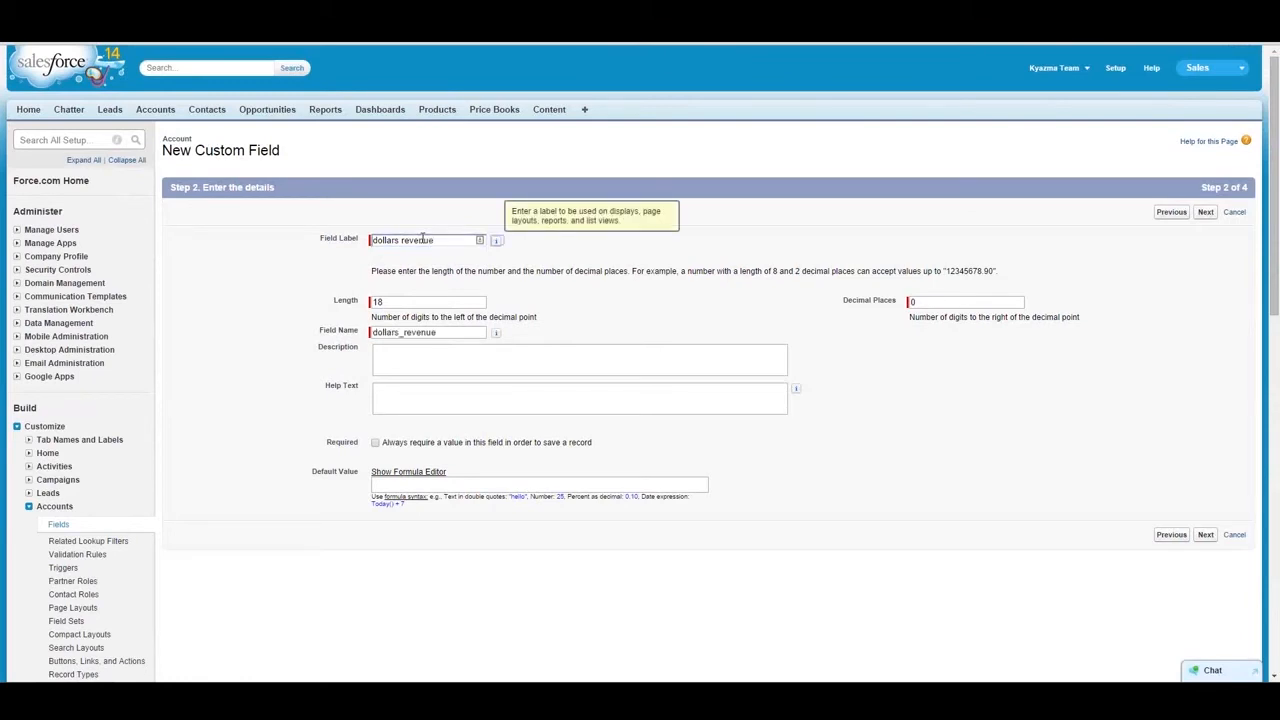
- Set the currency field to length 12 with 6 decimal places, make it required, and continue through field-level security to page layouts
{"action": "double_click", "coordinate": [403, 305]}
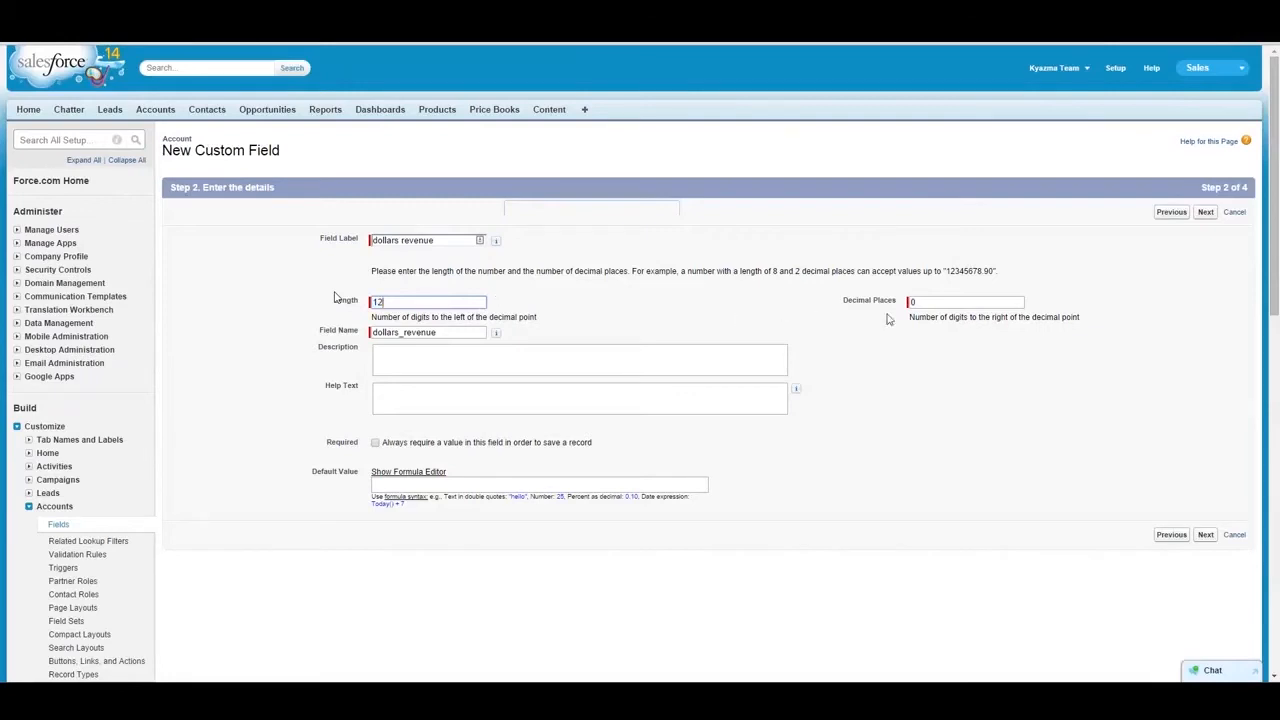
{"action": "double_click", "coordinate": [938, 301]}
{"action": "type", "text": "6"}
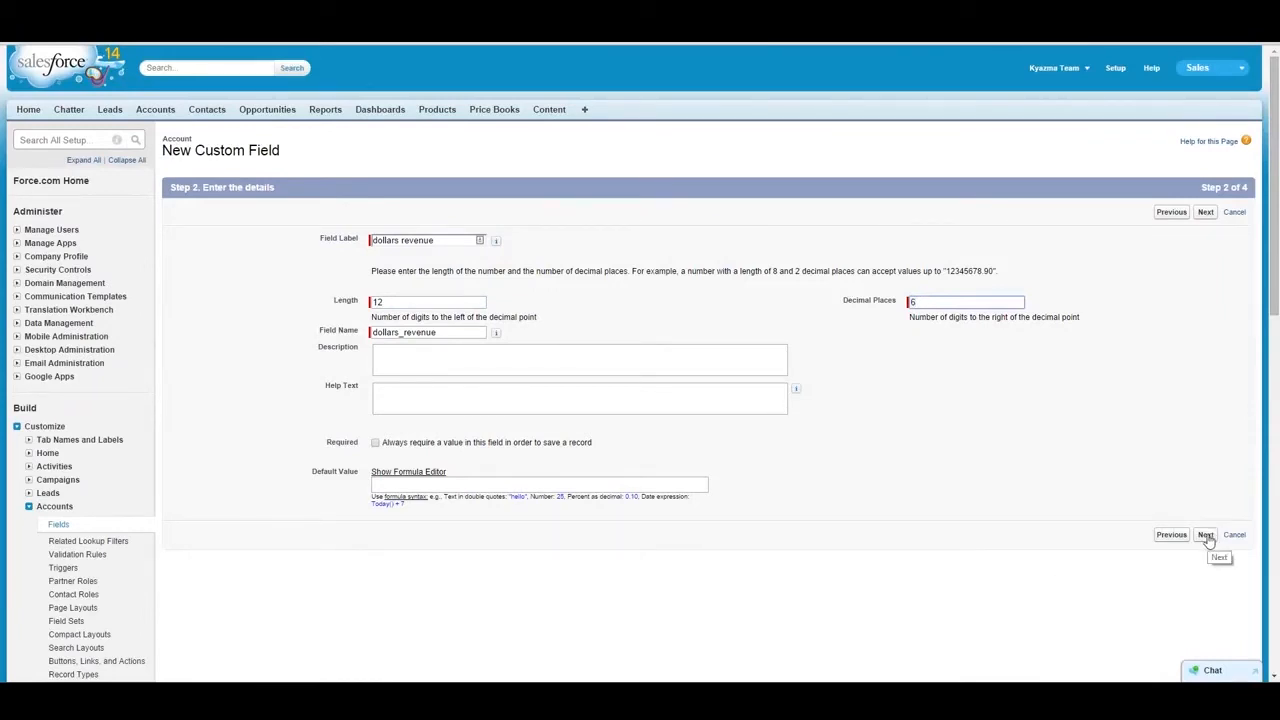
{"action": "left_click", "coordinate": [375, 444]}
{"action": "left_click", "coordinate": [1203, 537]}
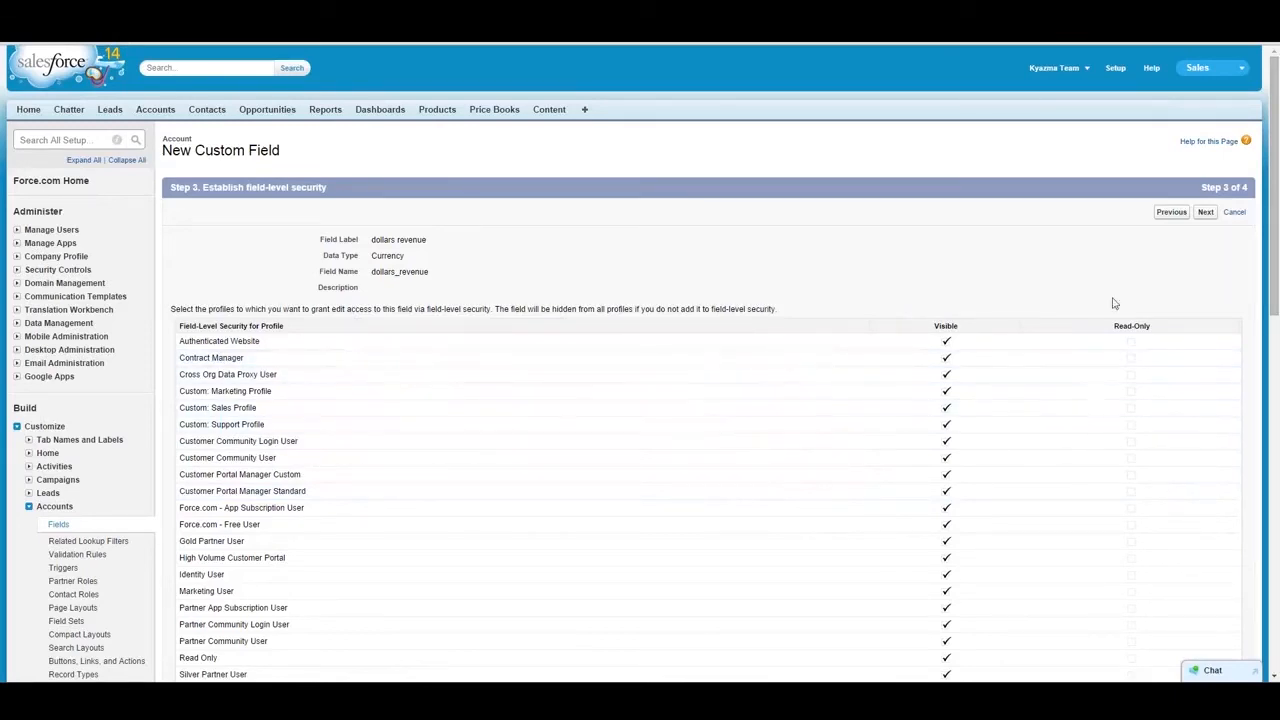
{"action": "left_click", "coordinate": [1208, 216]}
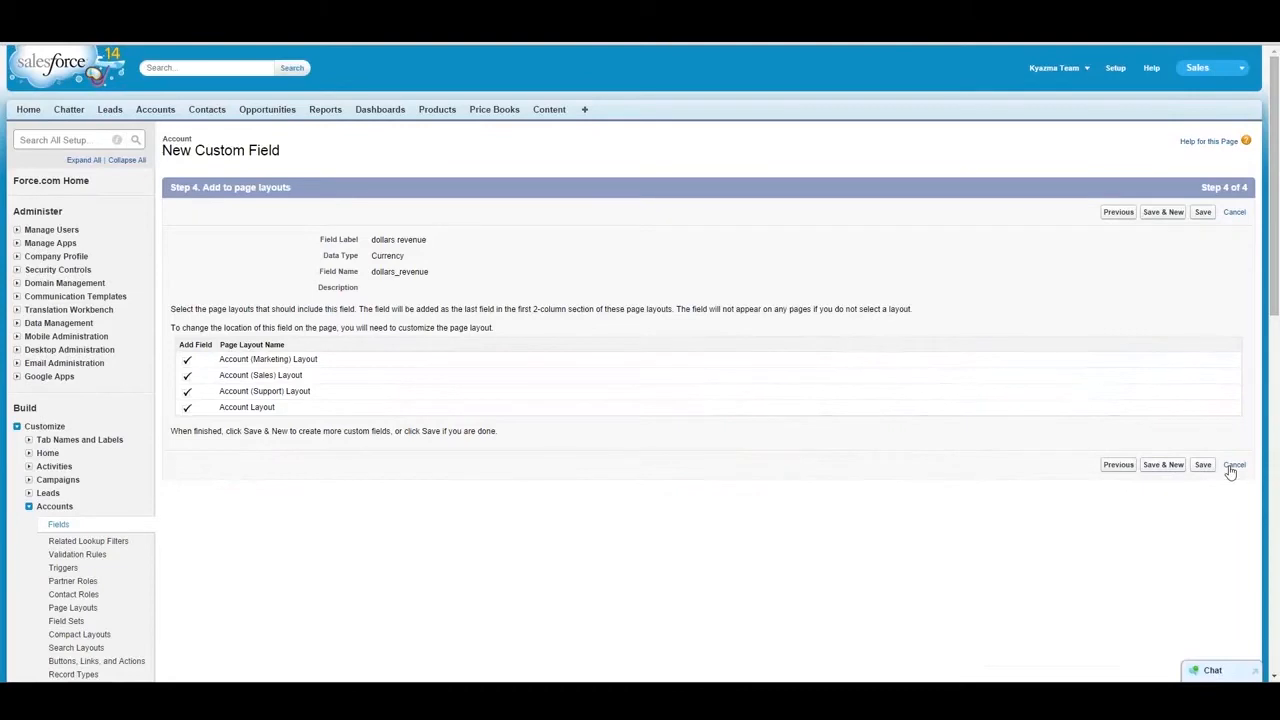
- Go back to the new Account field's data type choice and change the type to Date
{"action": "left_click", "coordinate": [1116, 467]}
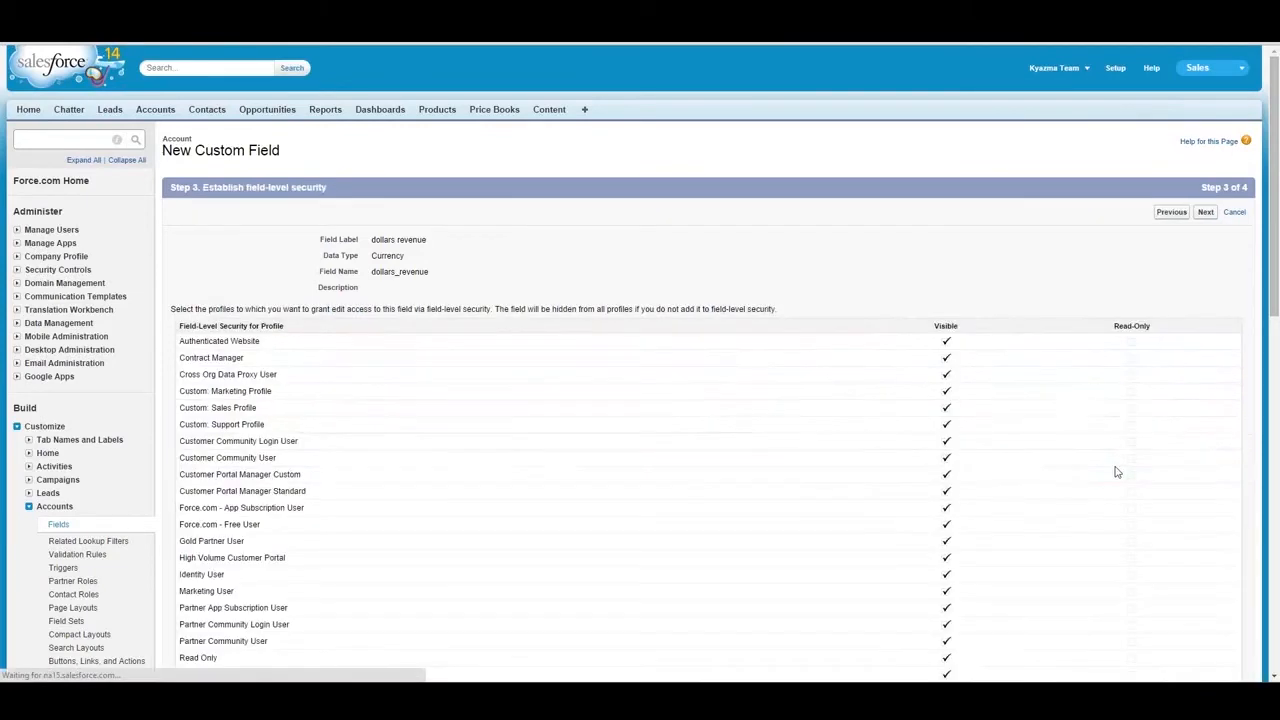
{"action": "left_click", "coordinate": [1171, 212]}
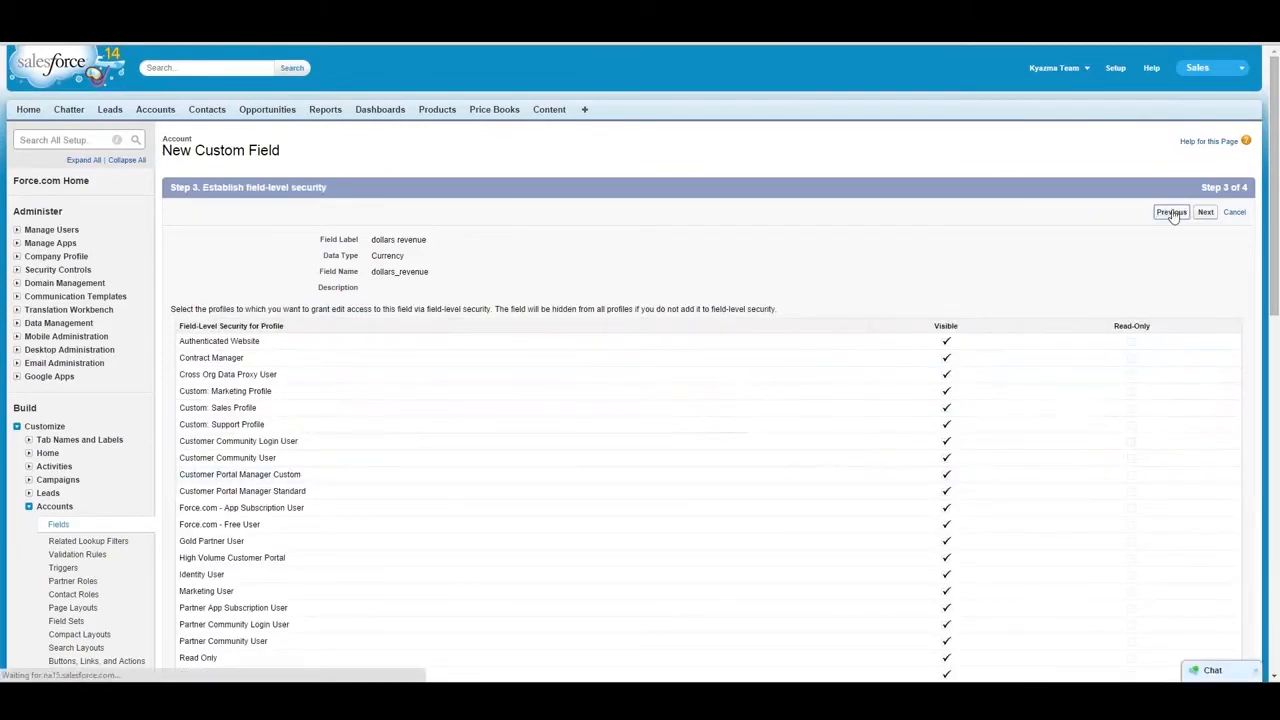
{"action": "left_click", "coordinate": [1171, 212]}
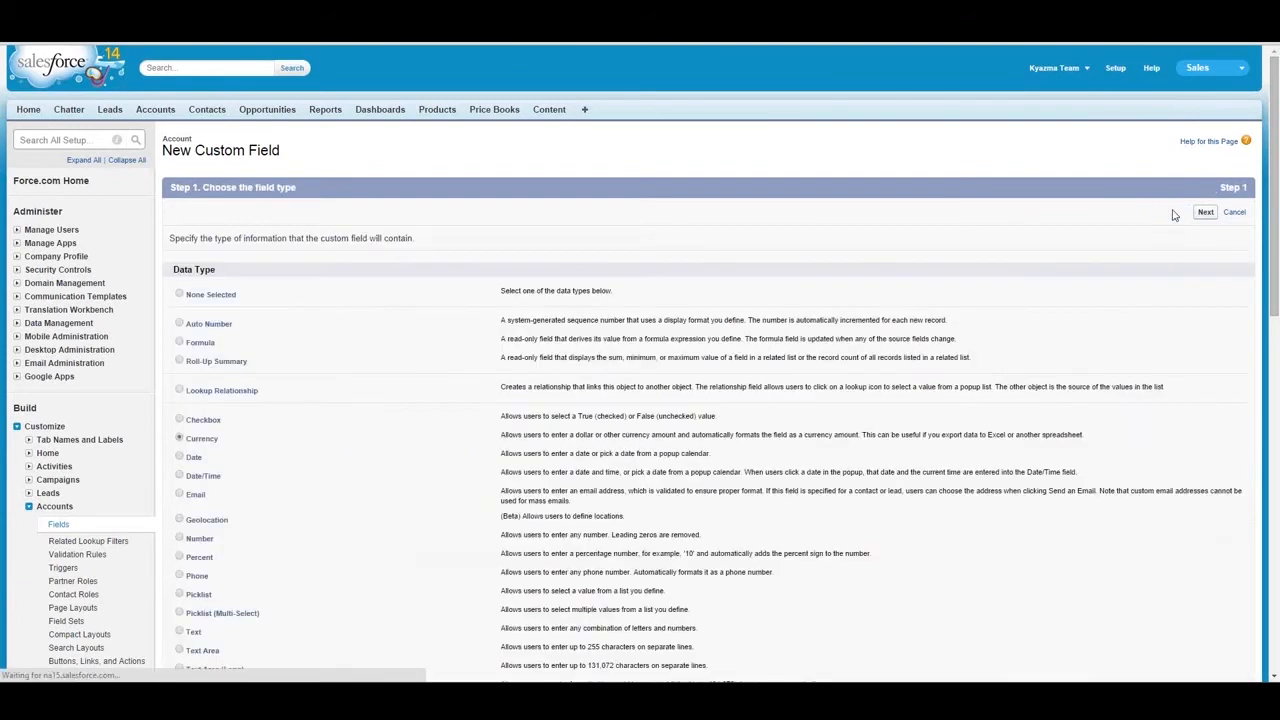
{"action": "left_click", "coordinate": [181, 457]}
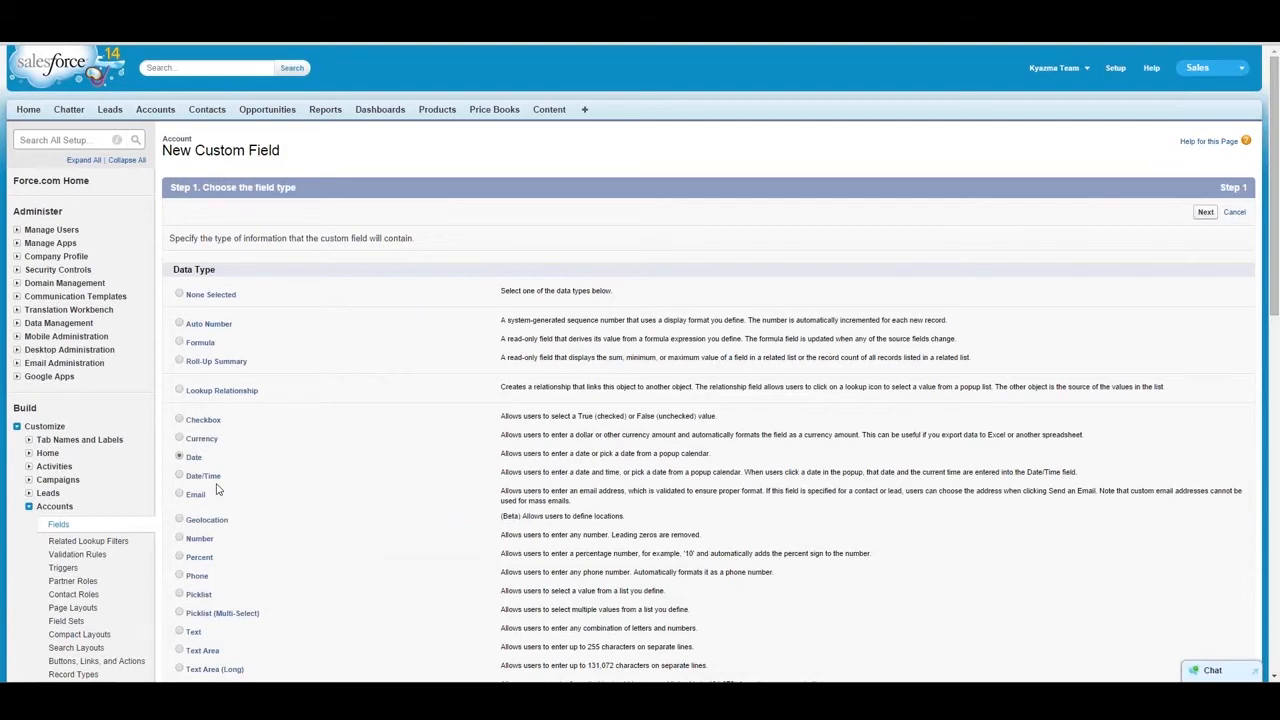
- Switch the new Account field's data type to Date/Time
{"action": "left_click_drag", "start_coordinate": [1275, 311], "coordinate": [1275, 393]}
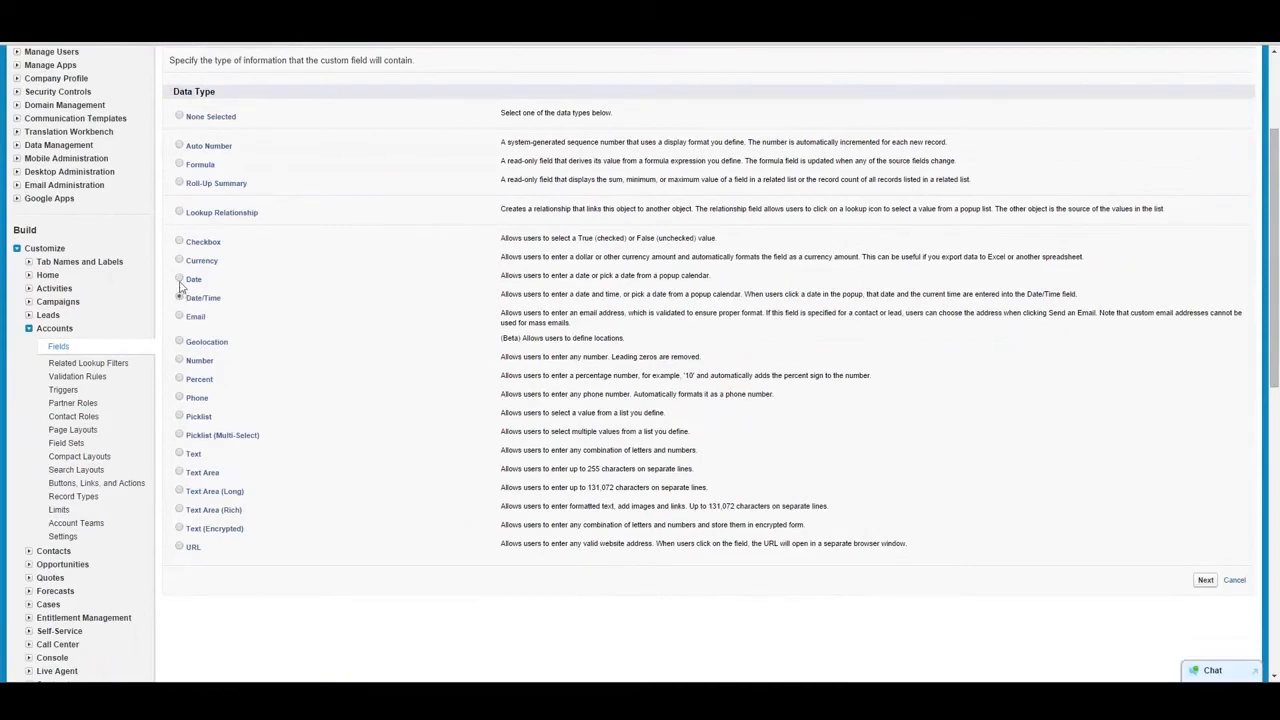
{"action": "left_click", "coordinate": [180, 297]}
{"action": "left_click", "coordinate": [179, 342]}
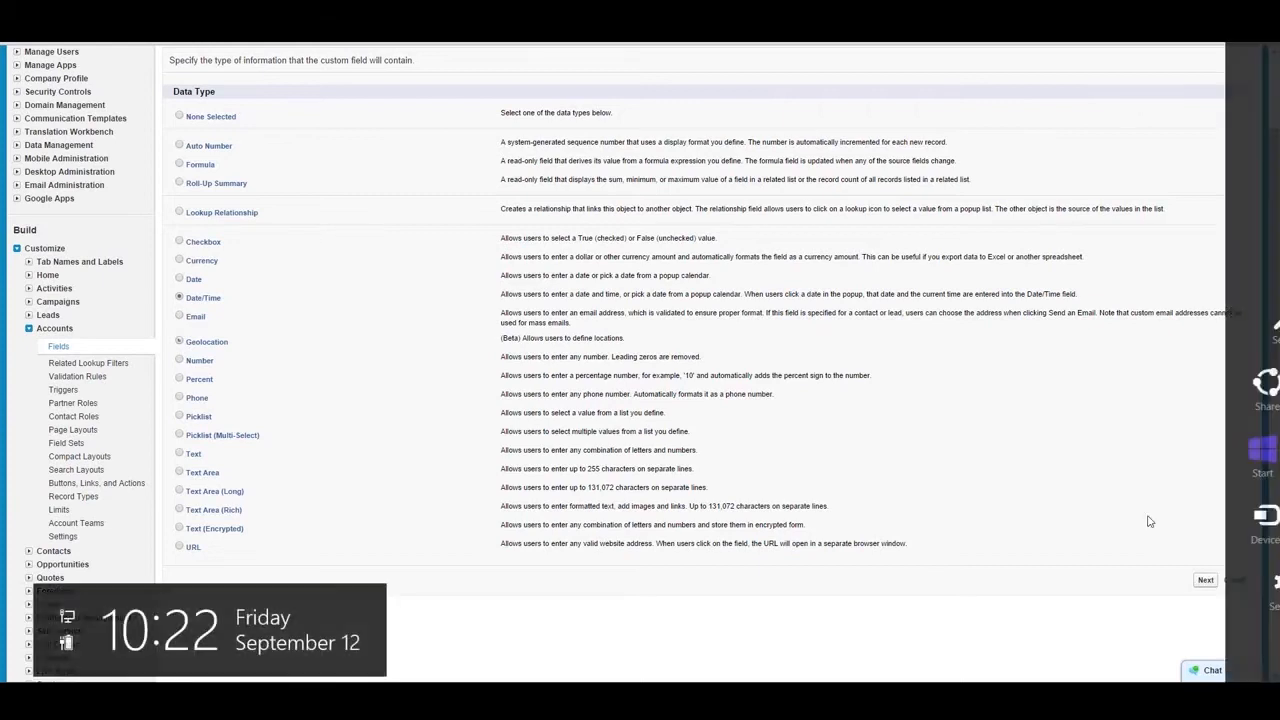
- Continue with the Geolocation type through the details to field-level security, and return to the data type choice
{"action": "left_click", "coordinate": [1205, 580]}
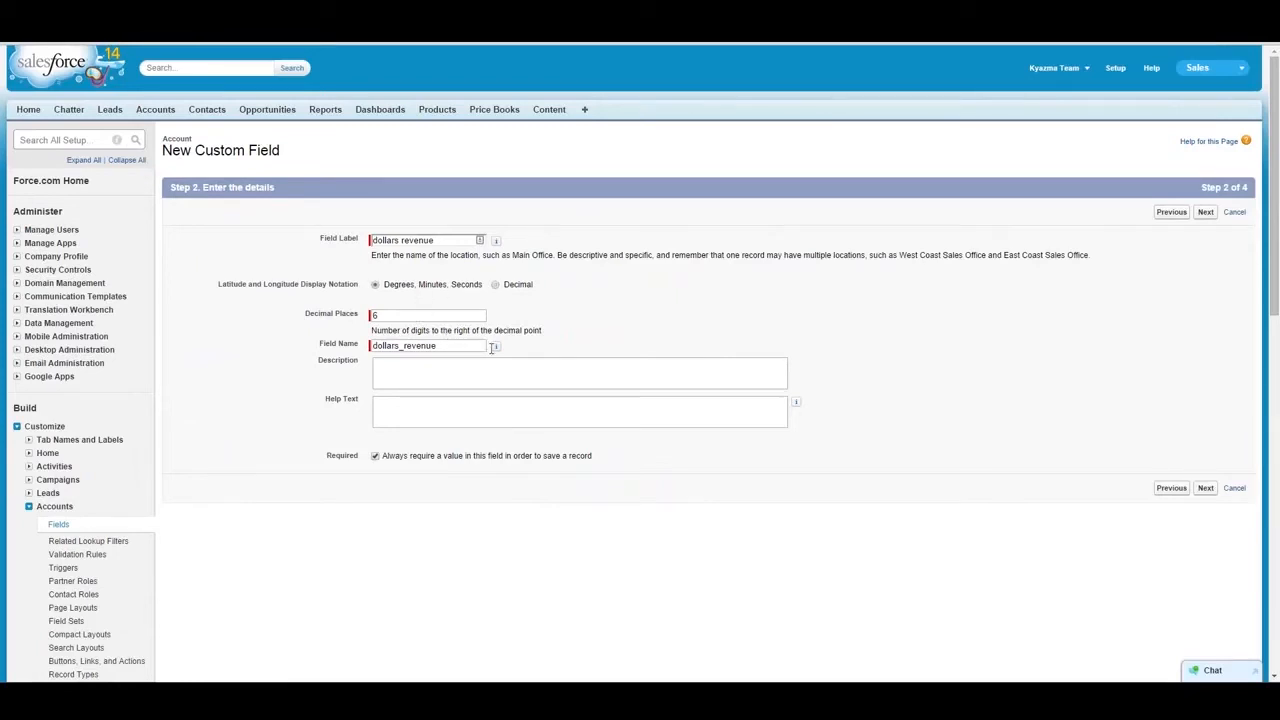
{"action": "left_click", "coordinate": [1205, 213]}
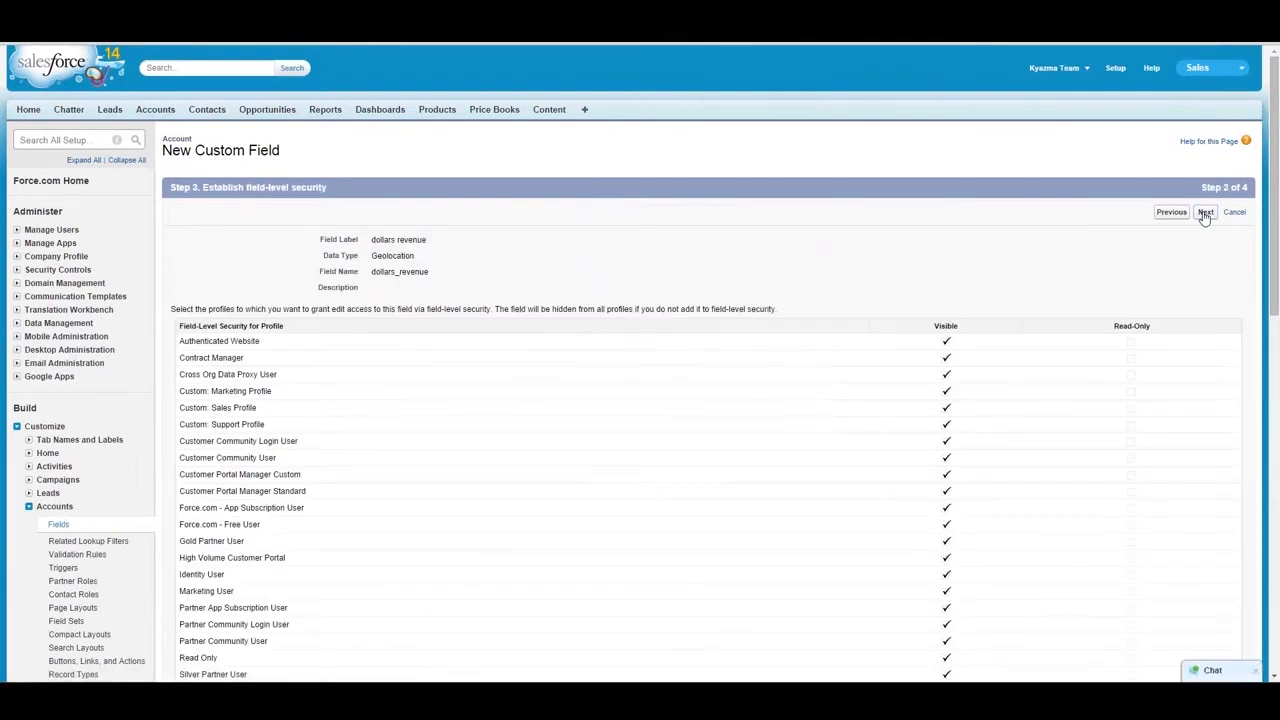
{"action": "left_click", "coordinate": [1180, 214]}
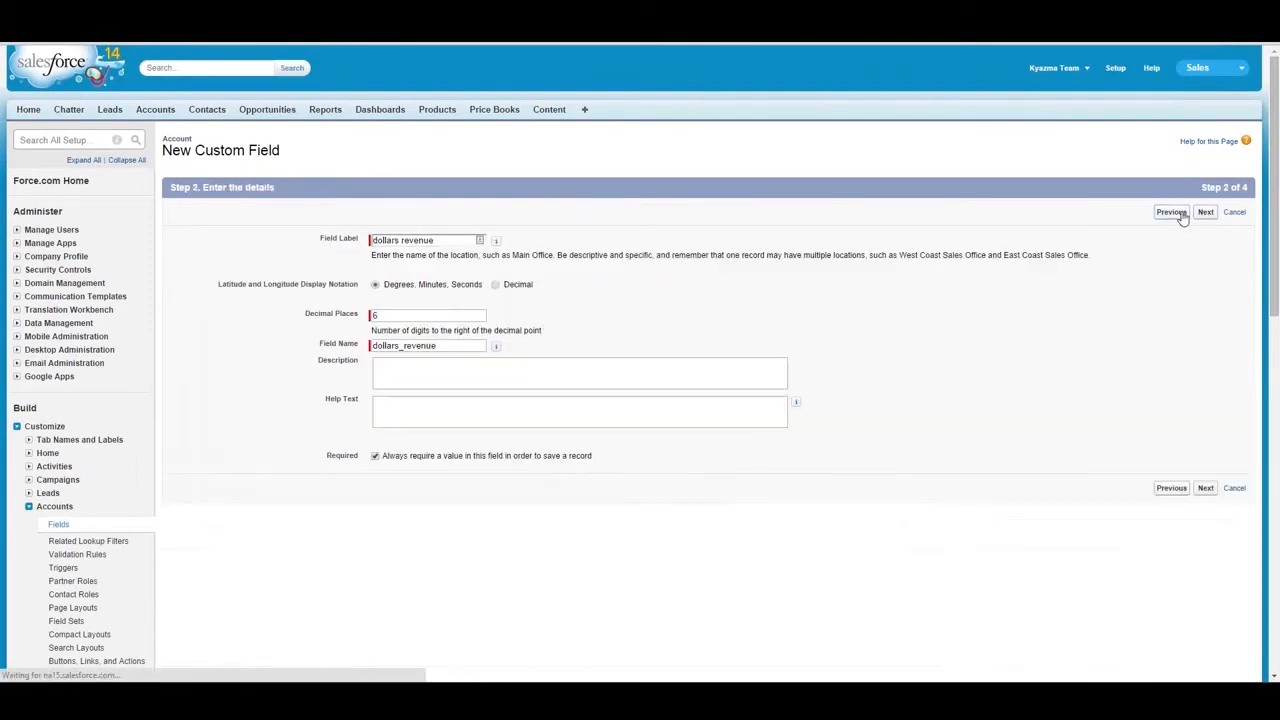
{"action": "left_click", "coordinate": [1172, 213]}
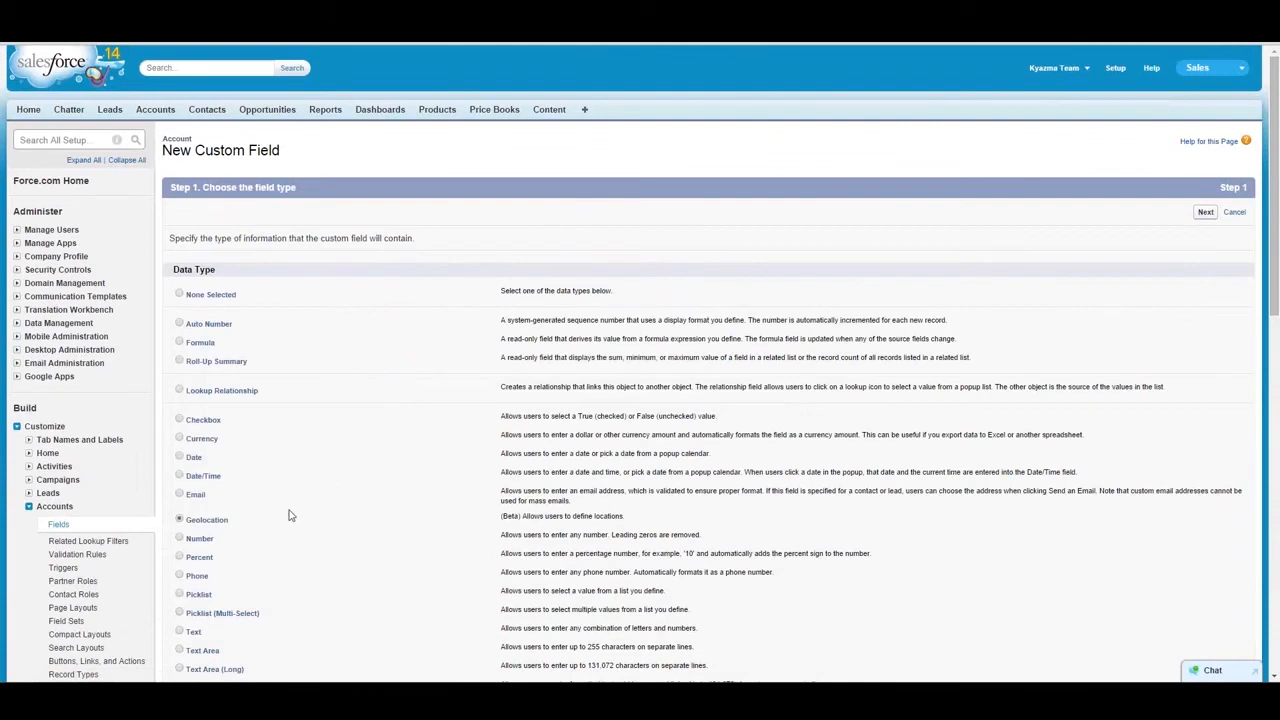
- Switch the new Account field's data type through Number, Percent and Phone to Picklist
{"action": "left_click", "coordinate": [179, 539]}
{"action": "left_click", "coordinate": [182, 561]}
{"action": "left_click", "coordinate": [180, 575]}
{"action": "left_click", "coordinate": [180, 594]}
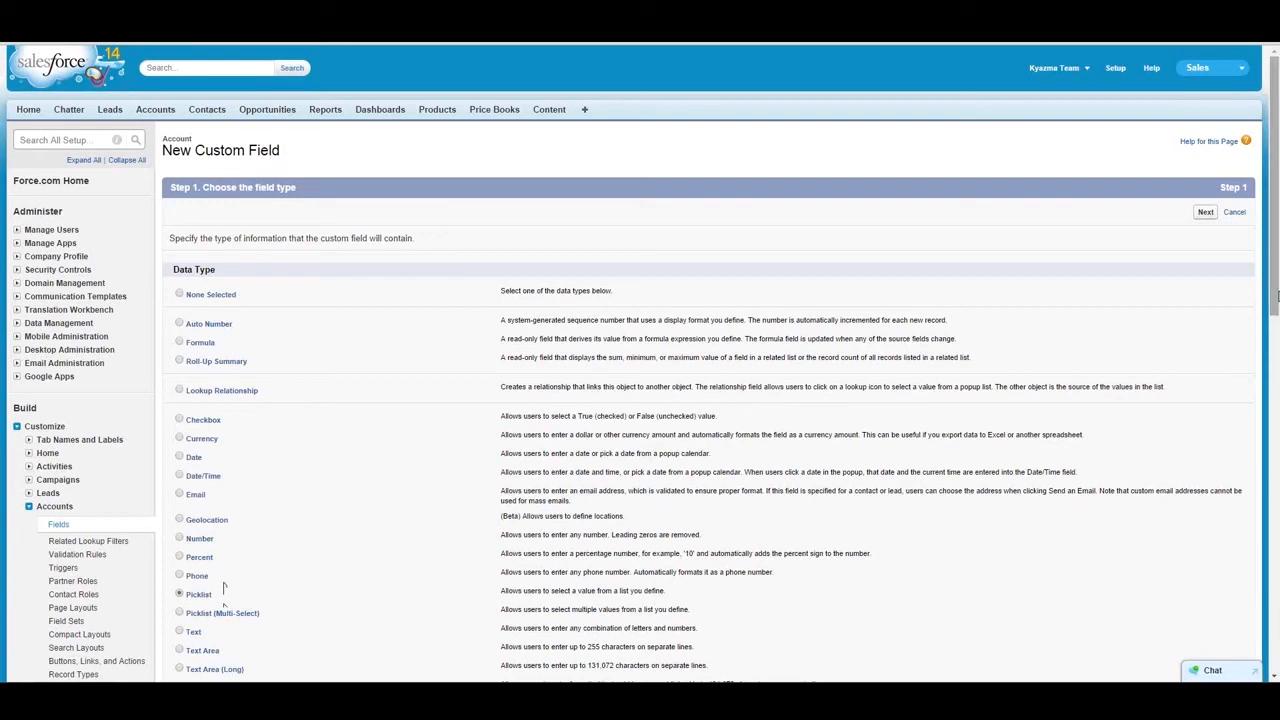
- Change the data type to Text, set the maximum length to 270, and try to continue past the field details
{"action": "left_click_drag", "start_coordinate": [1277, 295], "coordinate": [1277, 456]}
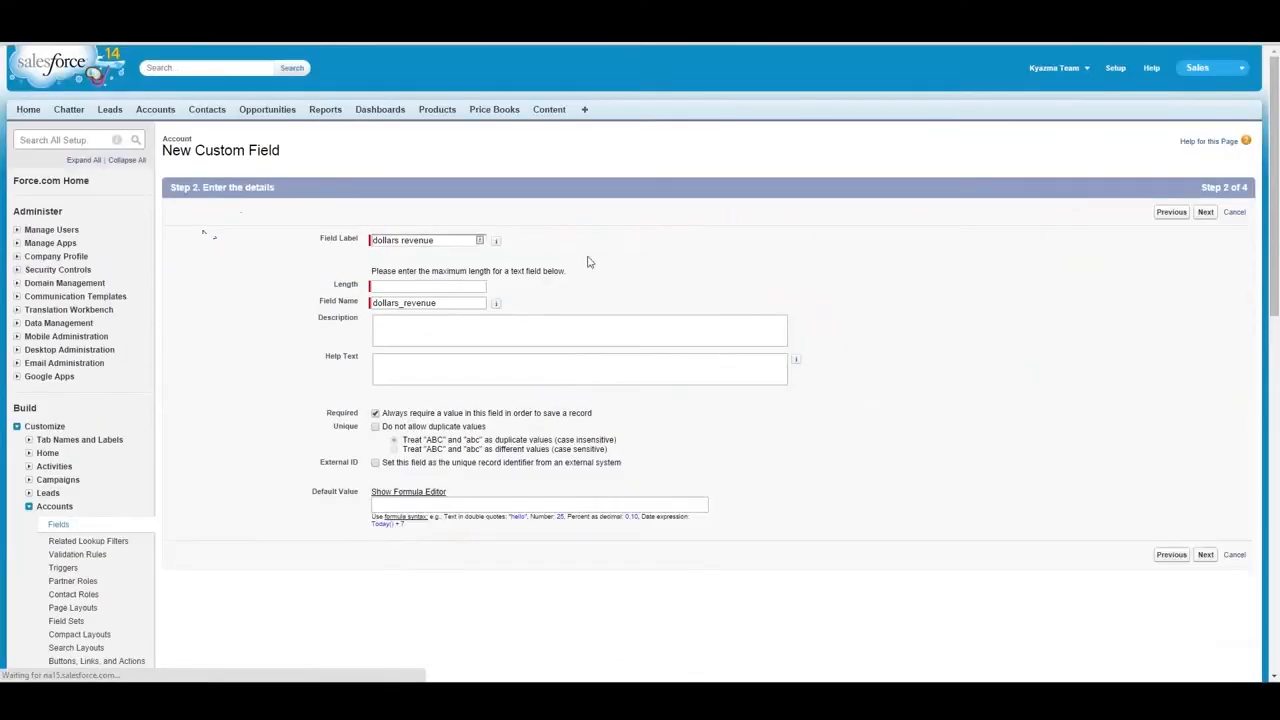
{"action": "left_click", "coordinate": [445, 285]}
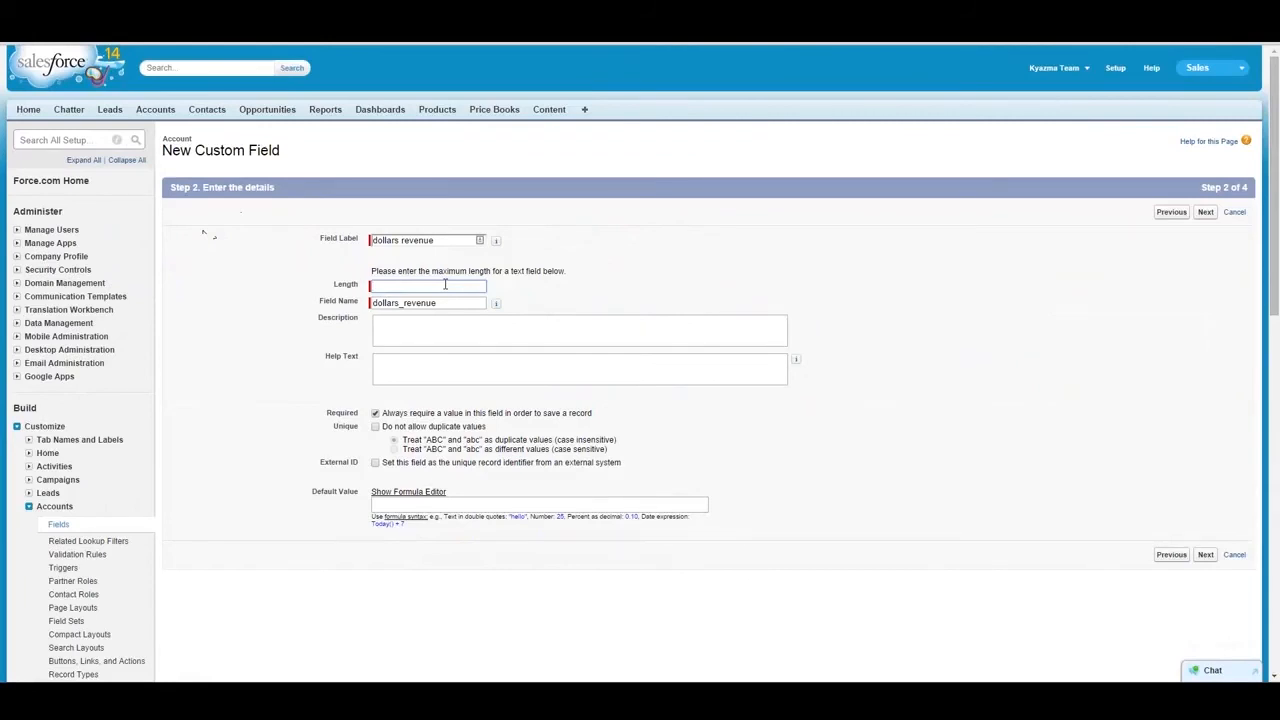
{"action": "type", "text": "270"}
{"action": "left_click", "coordinate": [1206, 215]}
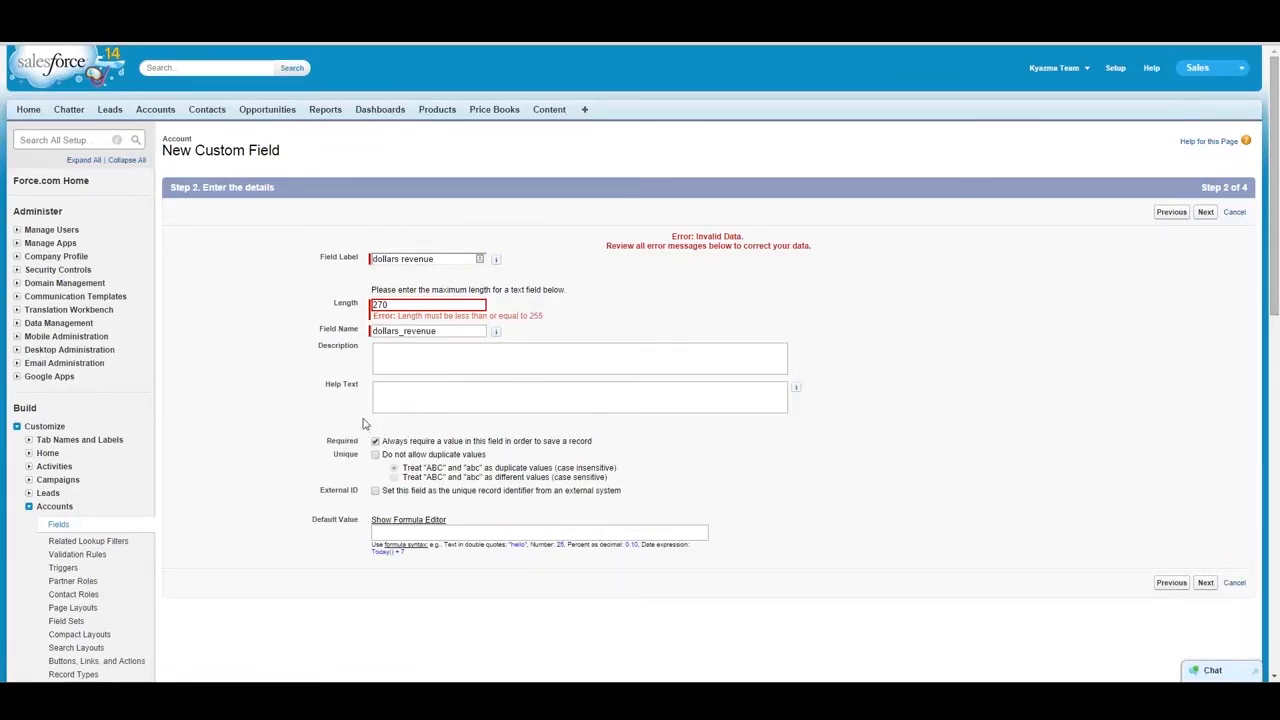
- Toggle the text field's external ID, unique and case-sensitive duplicate options, and go back to the data type choice
{"action": "left_click", "coordinate": [376, 491]}
{"action": "left_click", "coordinate": [376, 455]}
{"action": "left_click", "coordinate": [394, 477]}
{"action": "left_click", "coordinate": [1171, 212]}
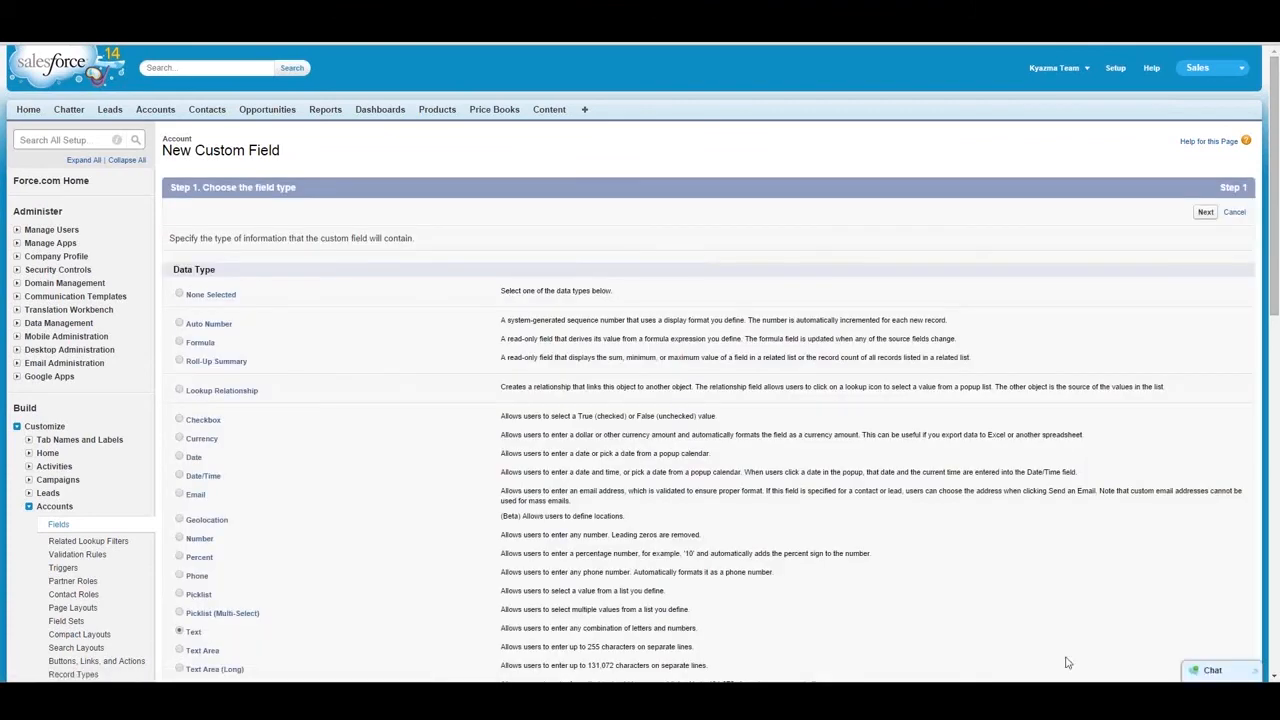
- Change the data type to Text Area, view its detail settings, and return to the data type choice
{"action": "scroll", "coordinate": [1273, 298], "scroll_direction": "down", "scroll_amount": 4}
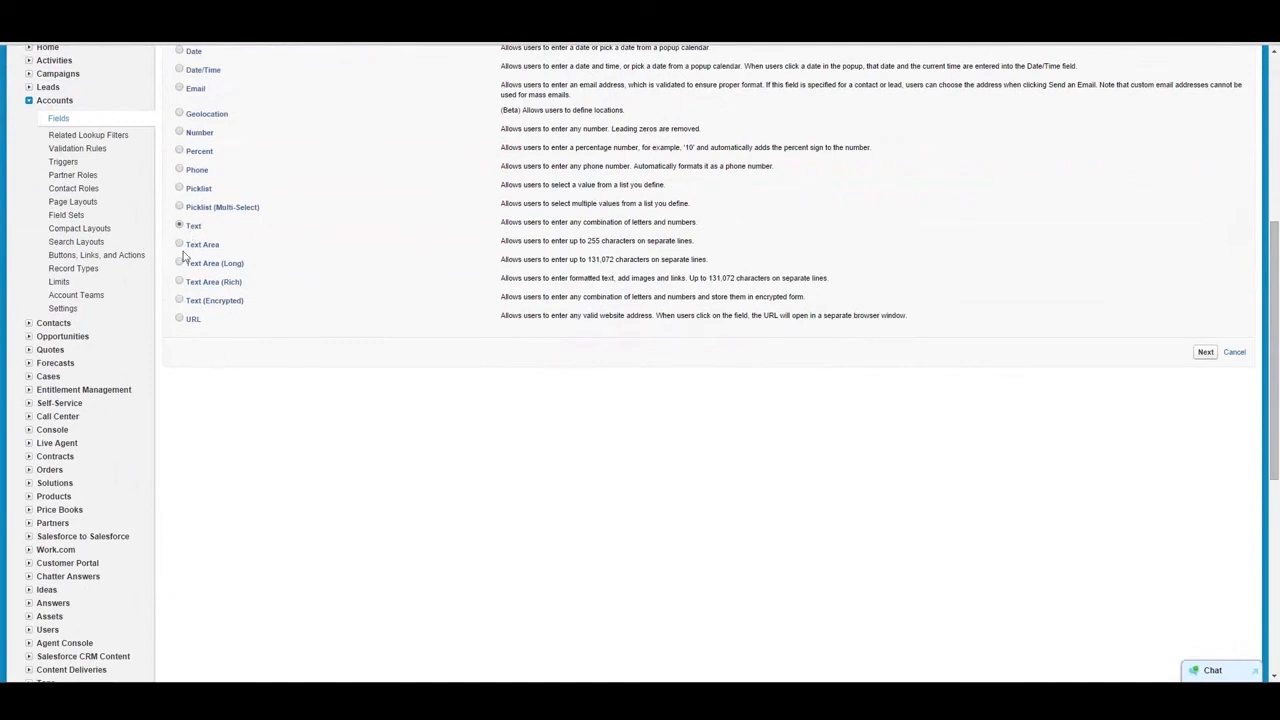
{"action": "left_click", "coordinate": [181, 245]}
{"action": "left_click", "coordinate": [1206, 352]}
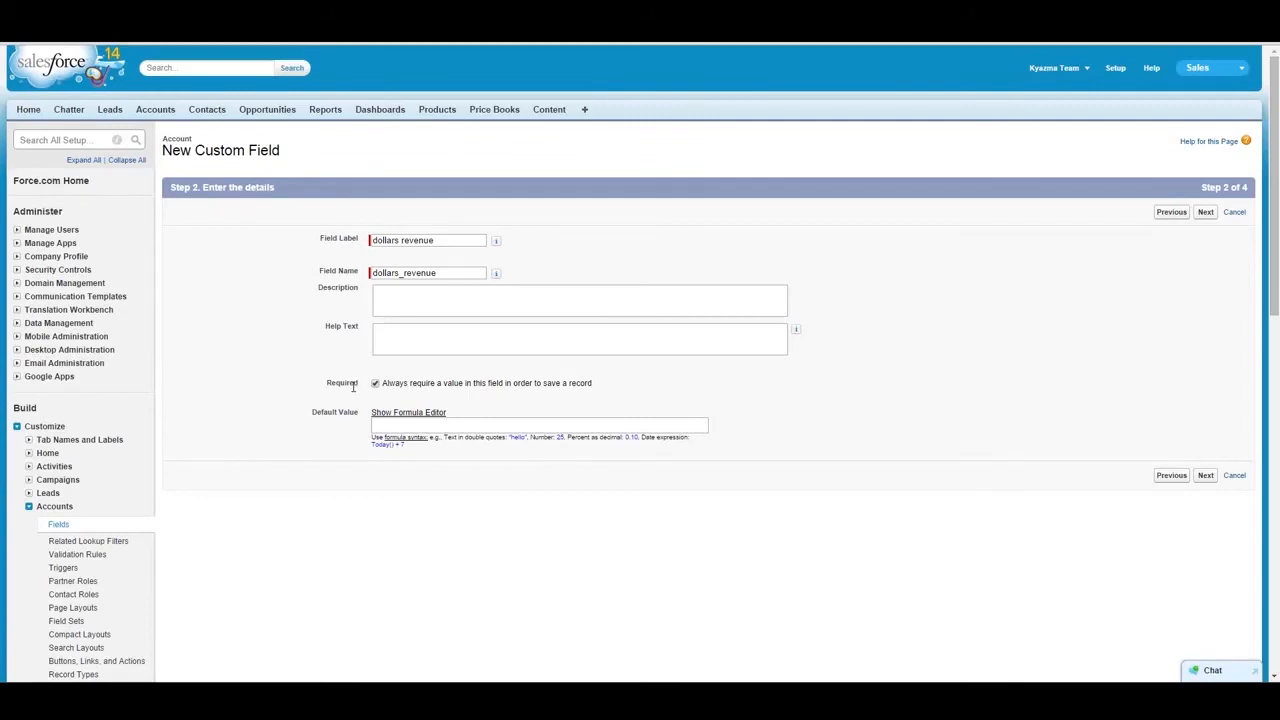
{"action": "left_click", "coordinate": [1168, 214]}
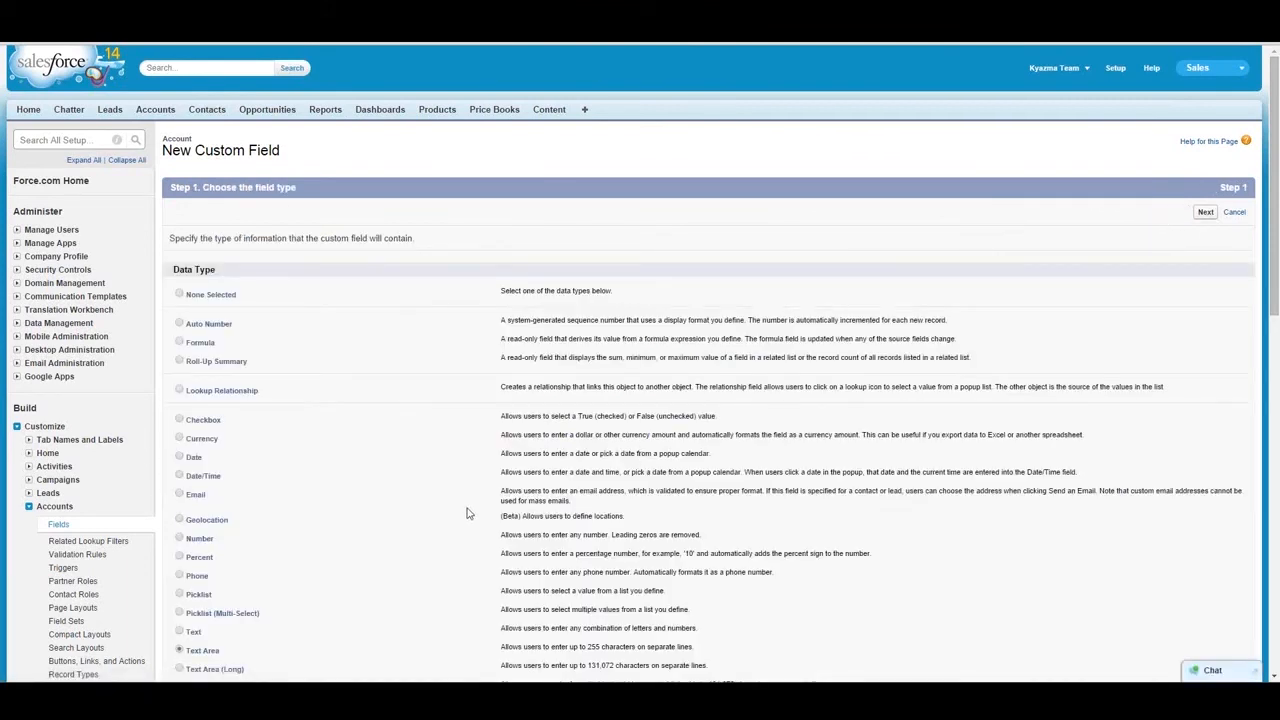
- Switch the data type through Text Area (Long) and Text Area (Rich) to Text (Encrypted), and continue to its details
{"action": "left_click_drag", "start_coordinate": [1275, 308], "coordinate": [1278, 470]}
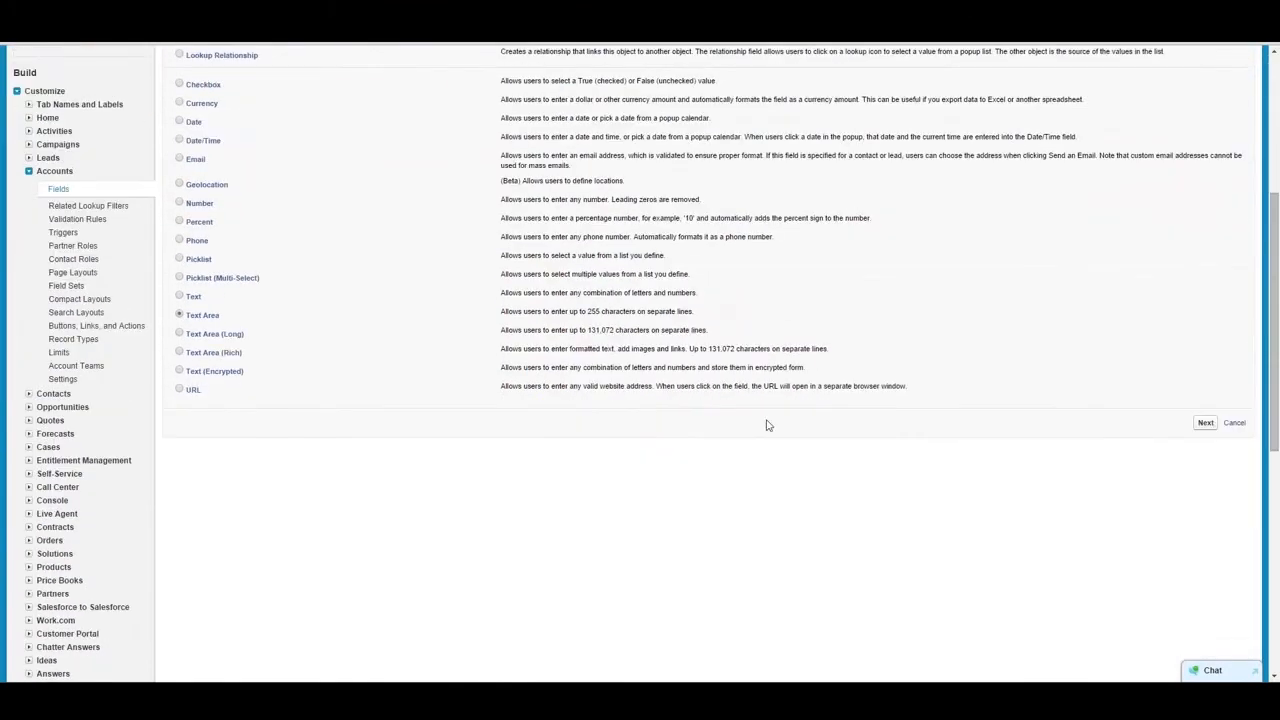
{"action": "left_click", "coordinate": [180, 334]}
{"action": "left_click_drag", "start_coordinate": [613, 330], "coordinate": [587, 330]}
{"action": "left_click", "coordinate": [181, 354]}
{"action": "left_click", "coordinate": [180, 373]}
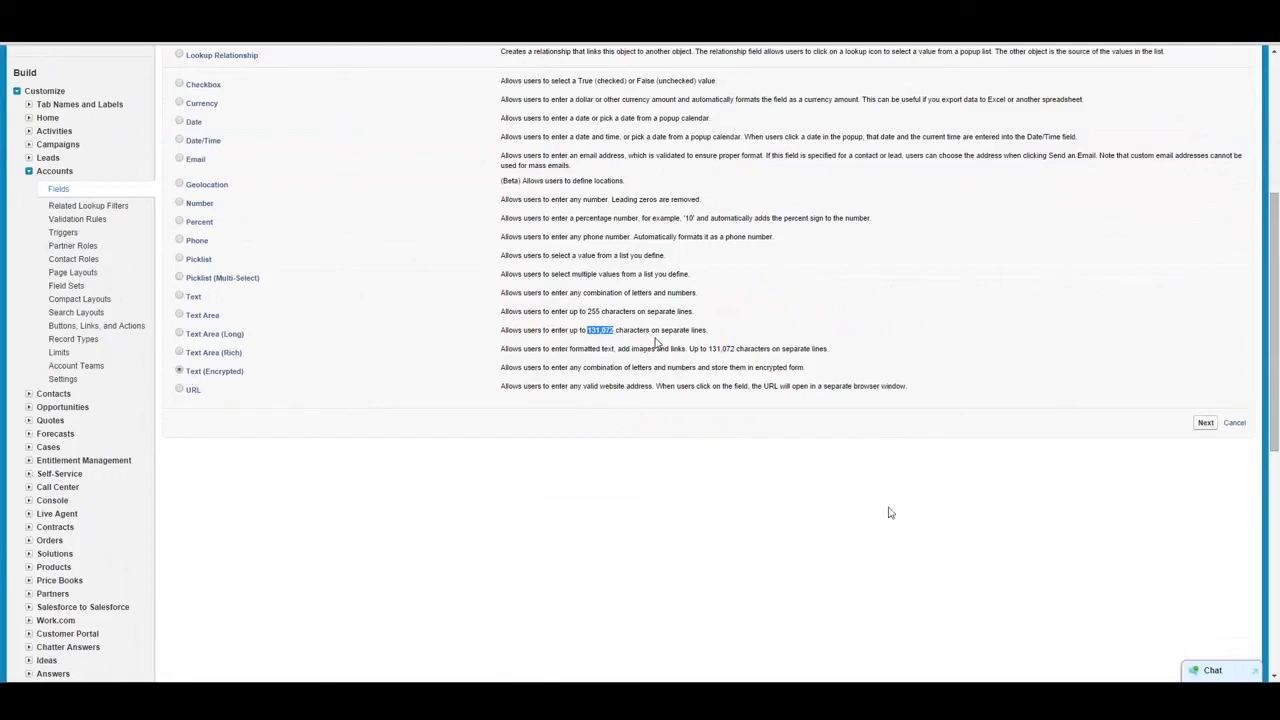
{"action": "left_click", "coordinate": [1207, 425]}
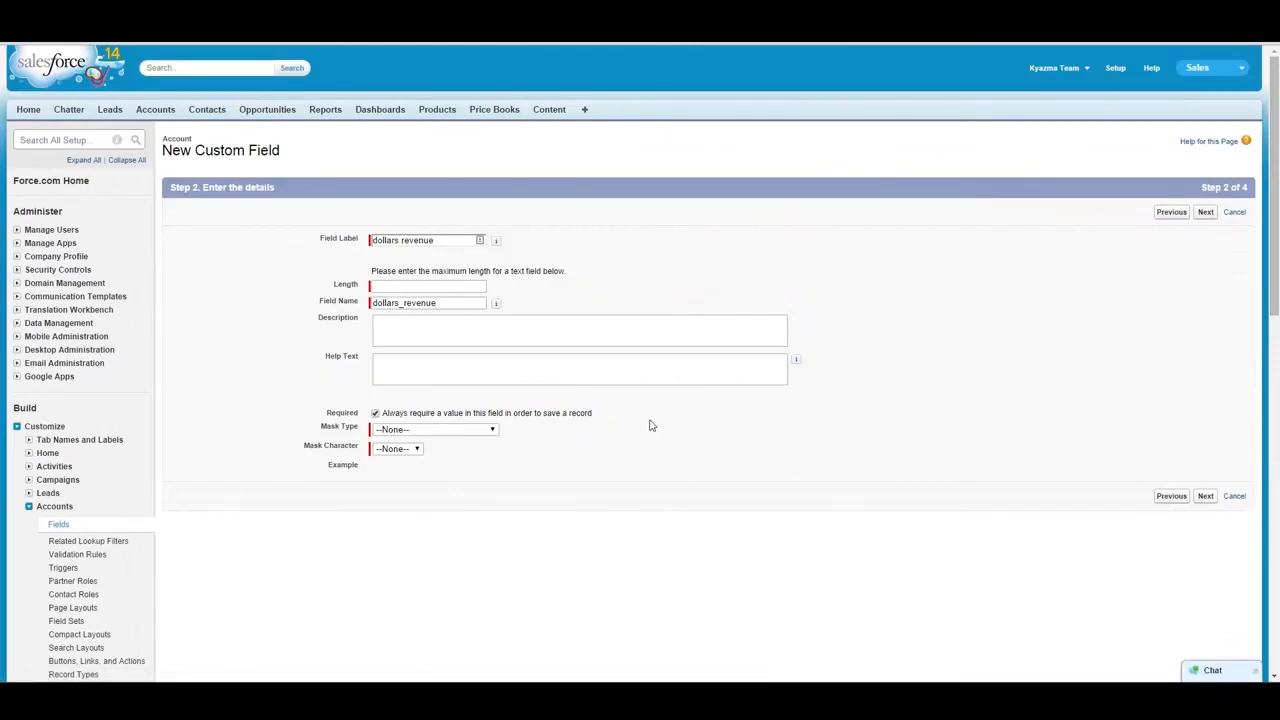
- Set the encrypted text field's mask type to Credit Card Number and its mask character to *
{"action": "left_click", "coordinate": [466, 431]}
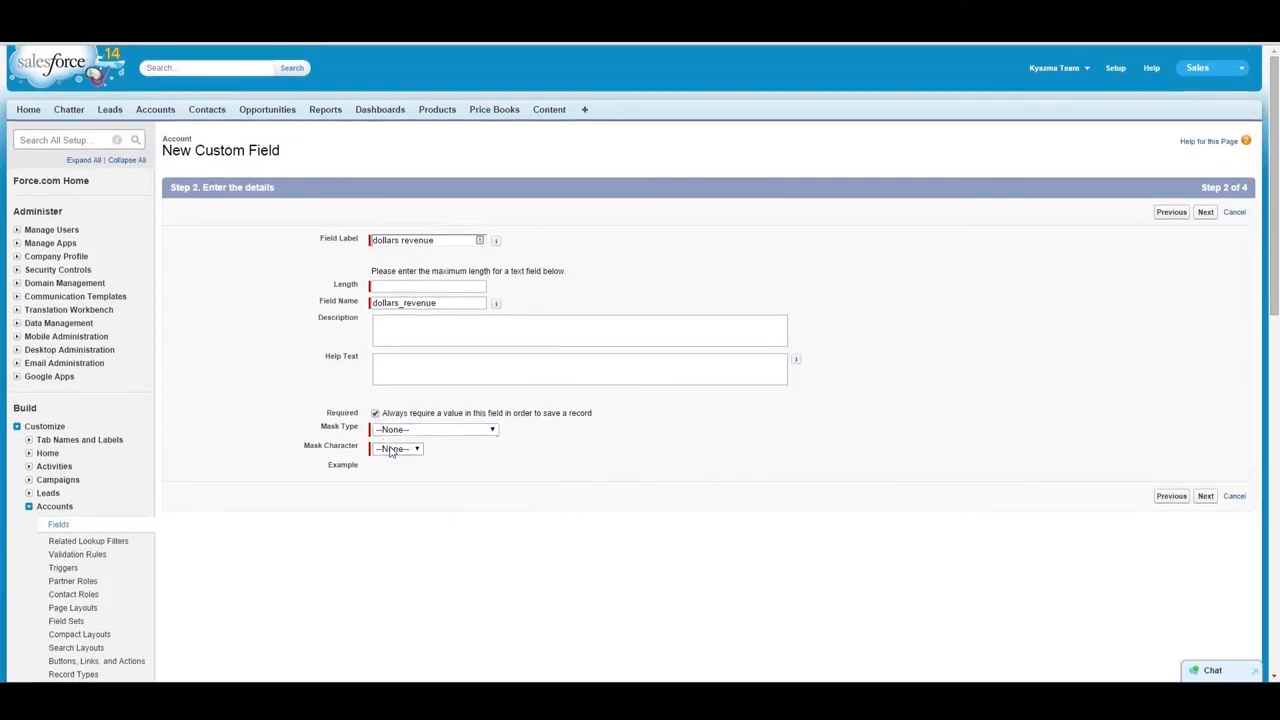
{"action": "left_click", "coordinate": [393, 450]}
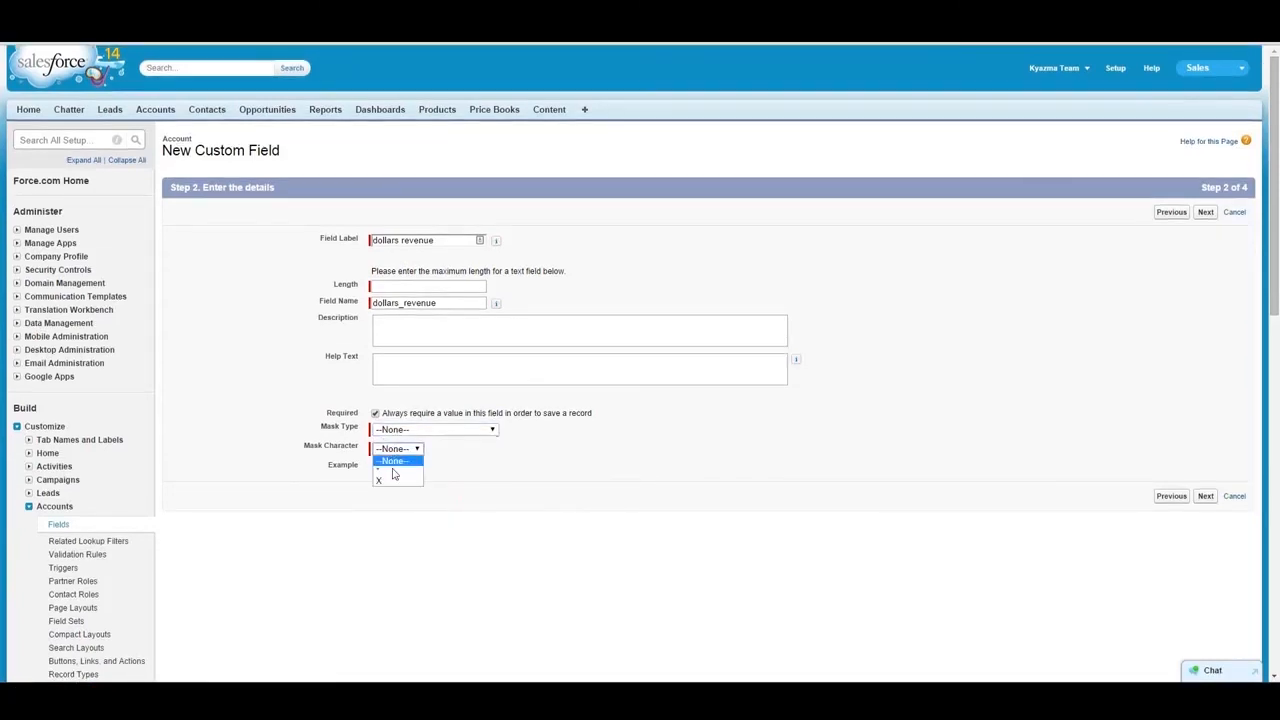
{"action": "left_click", "coordinate": [478, 475]}
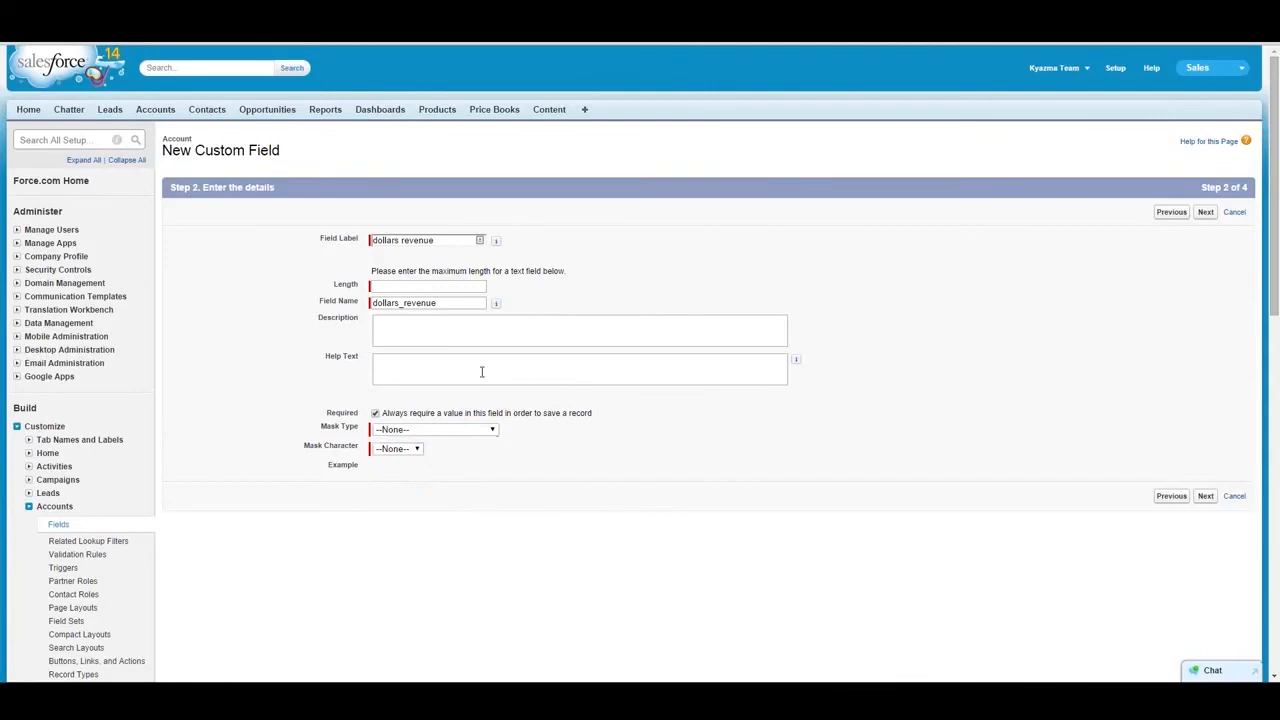
{"action": "left_click", "coordinate": [462, 436]}
{"action": "left_click", "coordinate": [450, 473]}
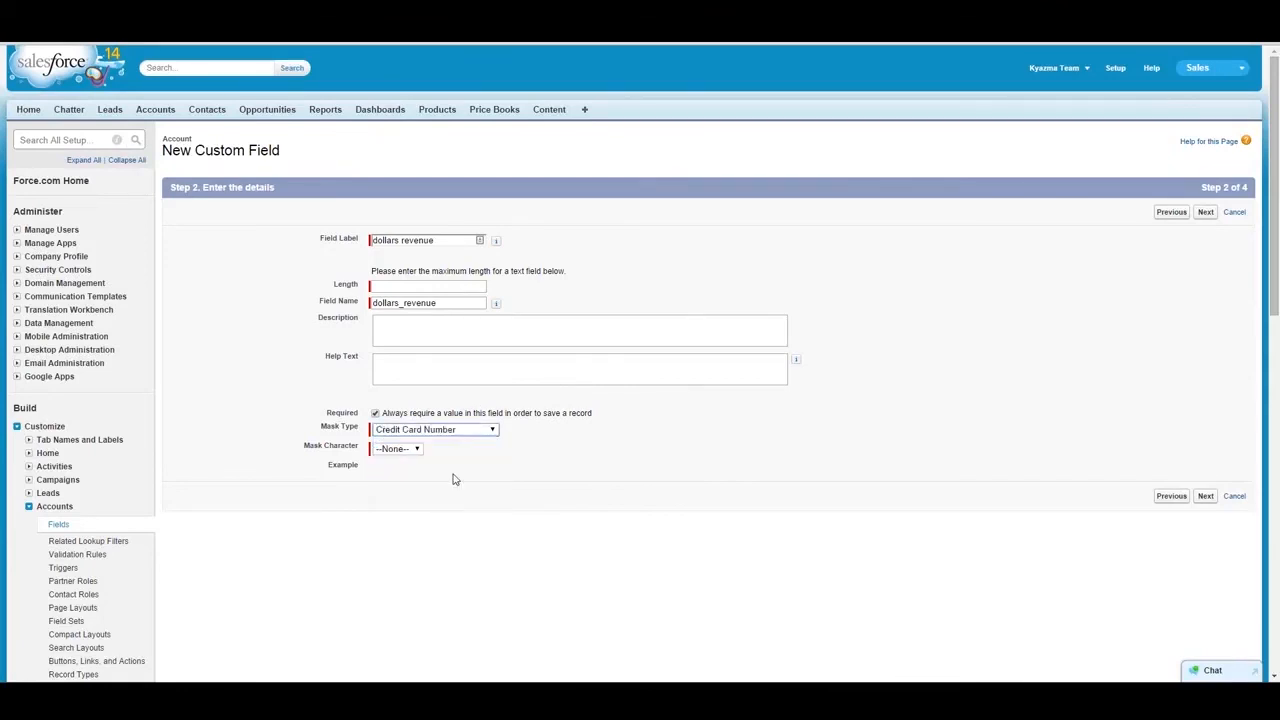
{"action": "left_click", "coordinate": [415, 449]}
{"action": "left_click", "coordinate": [407, 471]}
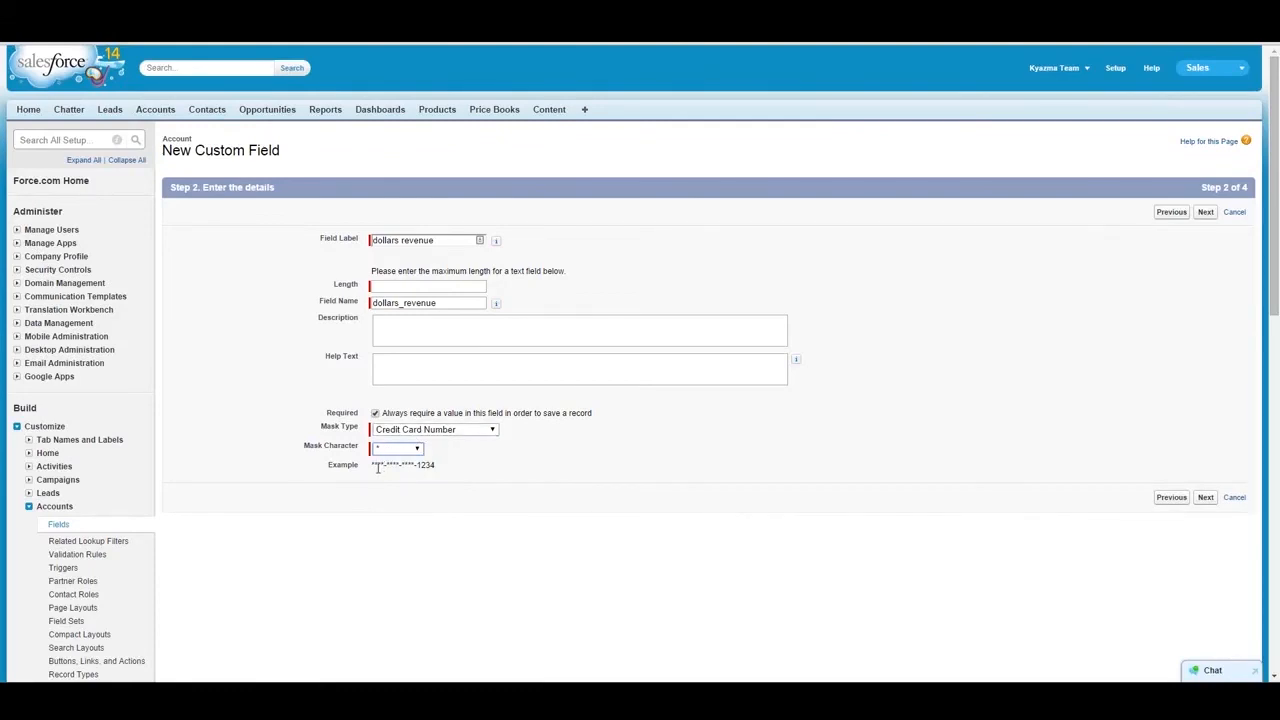
- Change the mask type to Mask All Characters, Social Security Number, and finally Last Four Characters Clear to compare the examples
{"action": "left_click", "coordinate": [441, 432]}
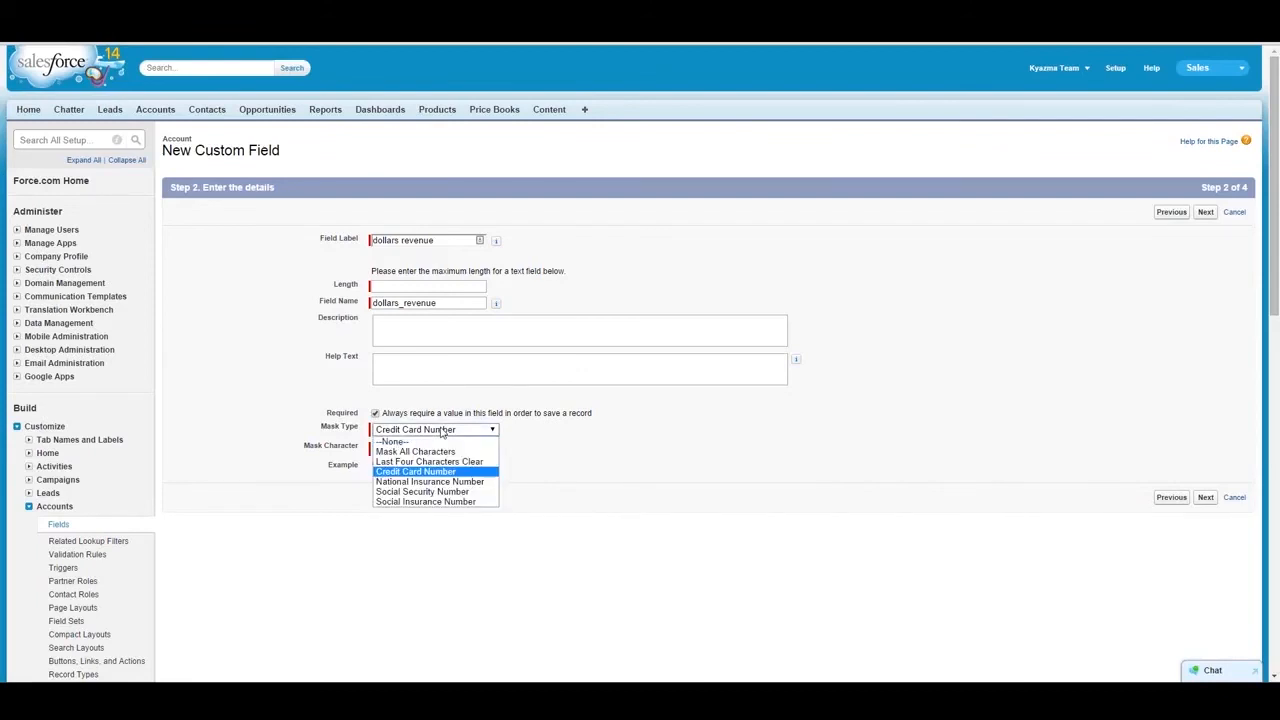
{"action": "left_click", "coordinate": [436, 452]}
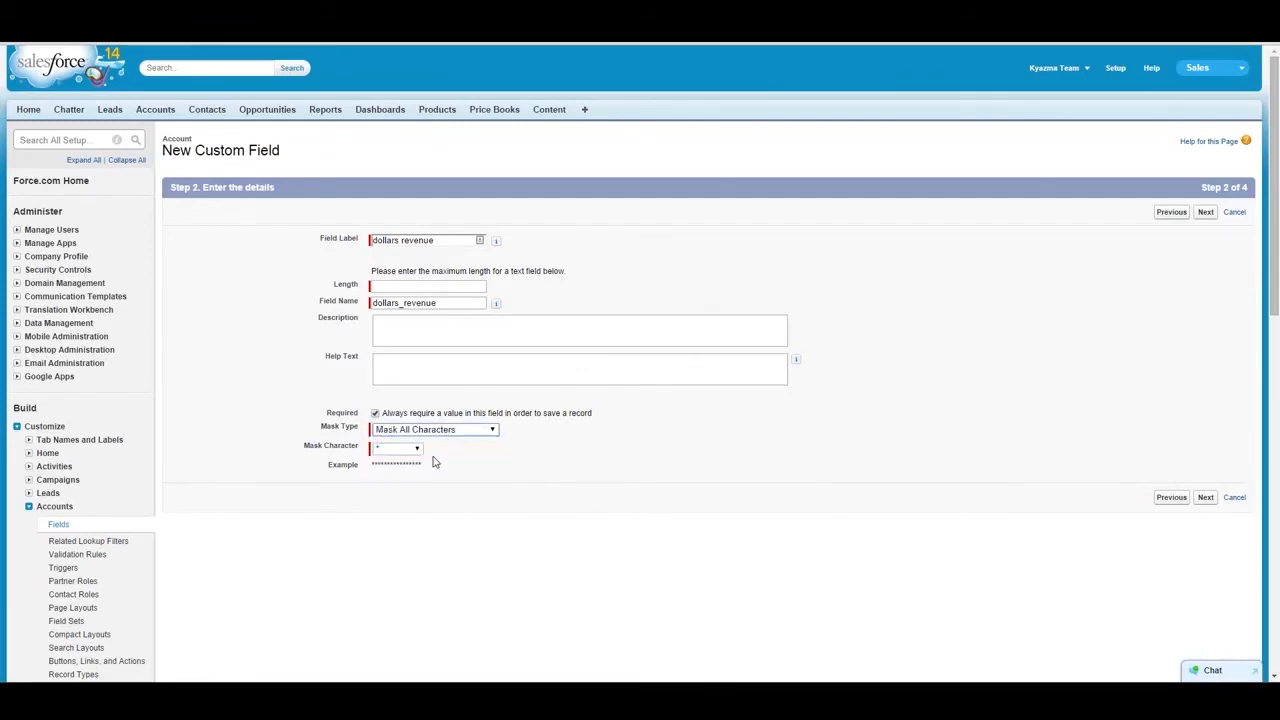
{"action": "left_click", "coordinate": [445, 432]}
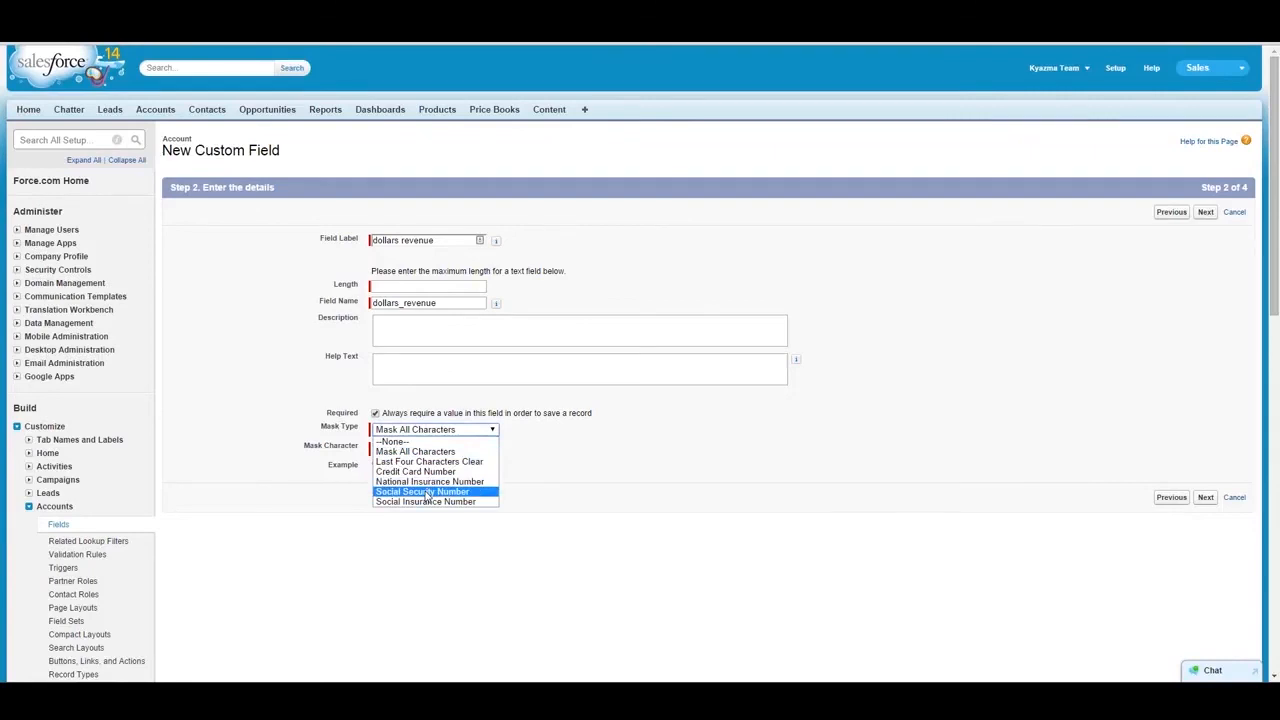
{"action": "left_click", "coordinate": [428, 492]}
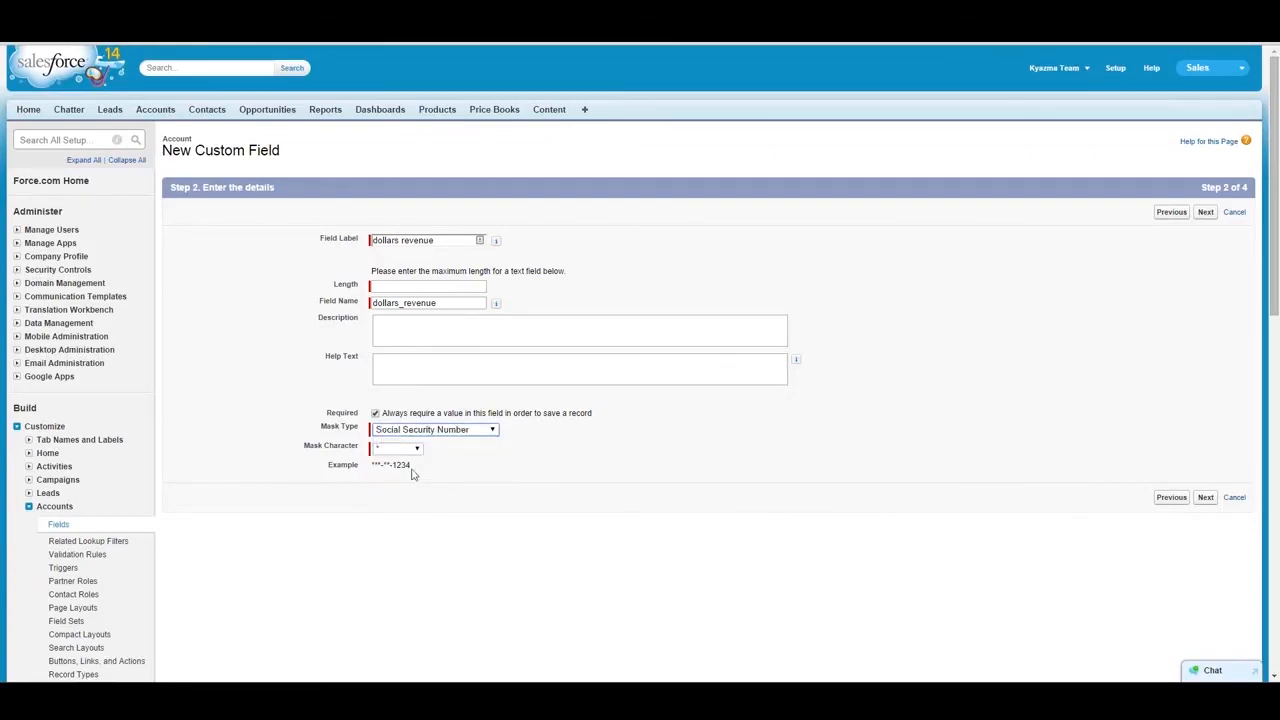
{"action": "left_click", "coordinate": [419, 431]}
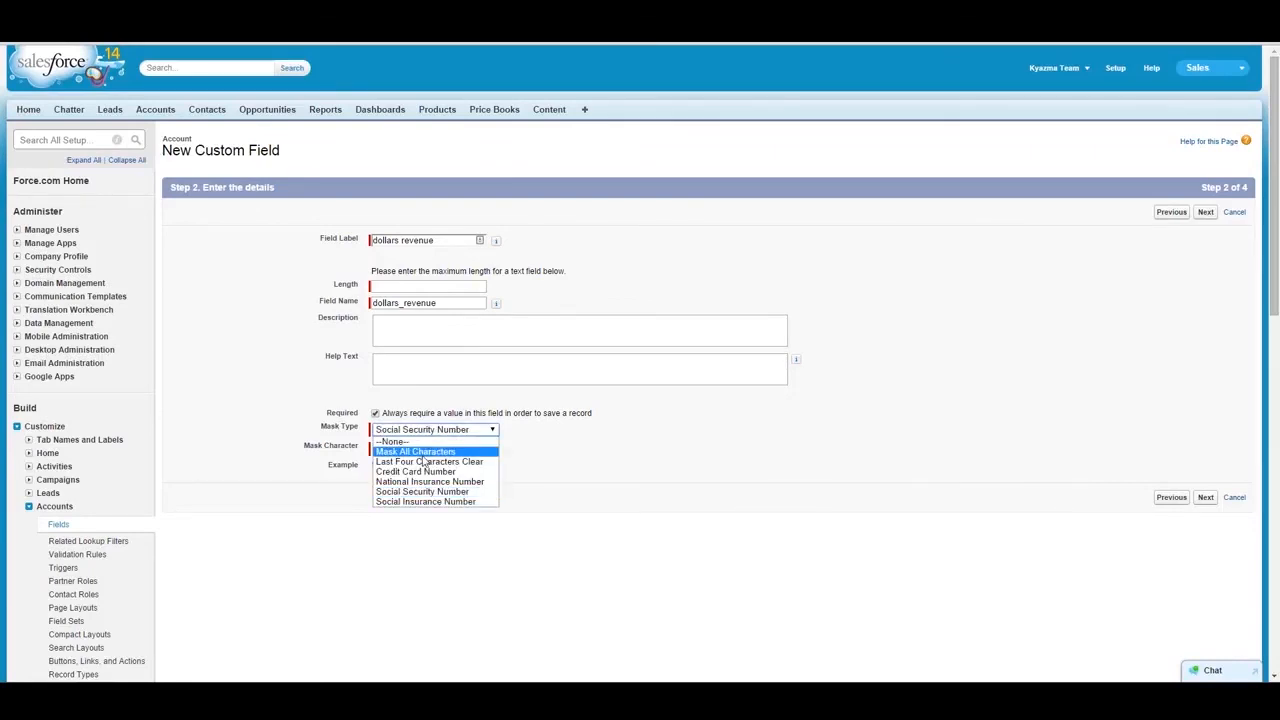
{"action": "left_click", "coordinate": [424, 462]}
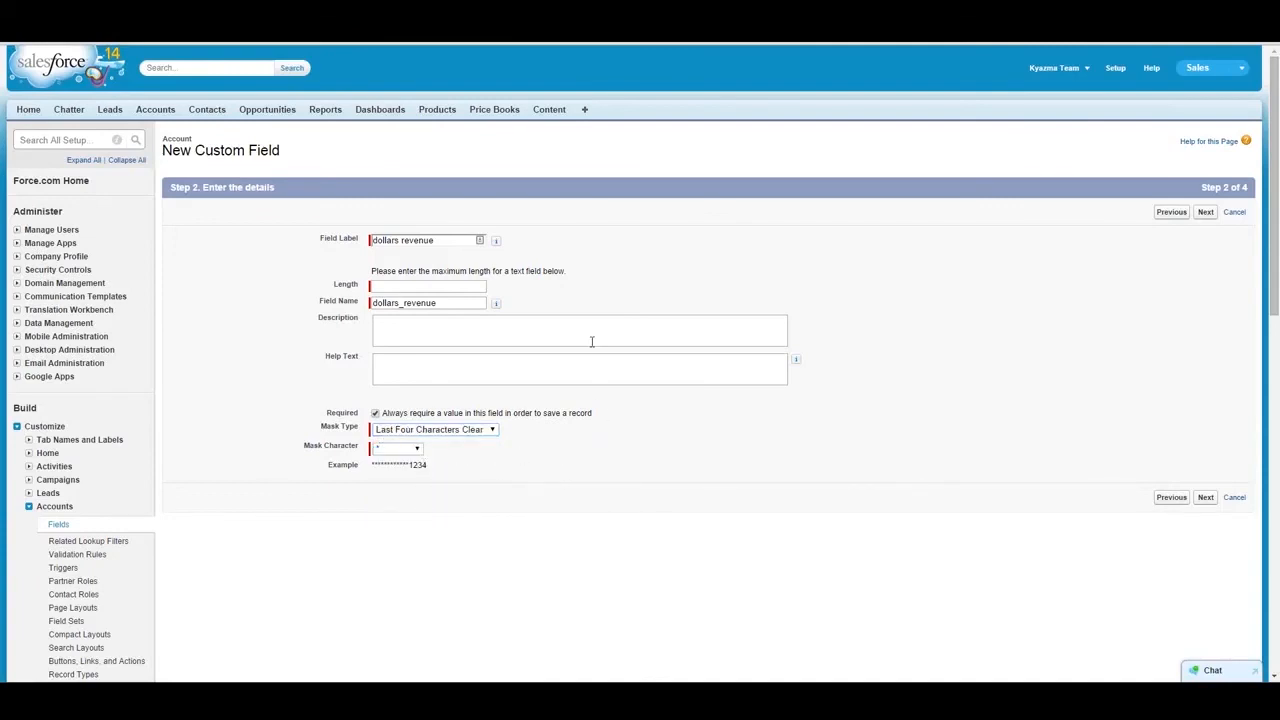
- Go back to the data type choice, change the type to URL, and continue to the field details
{"action": "left_click", "coordinate": [1174, 213]}
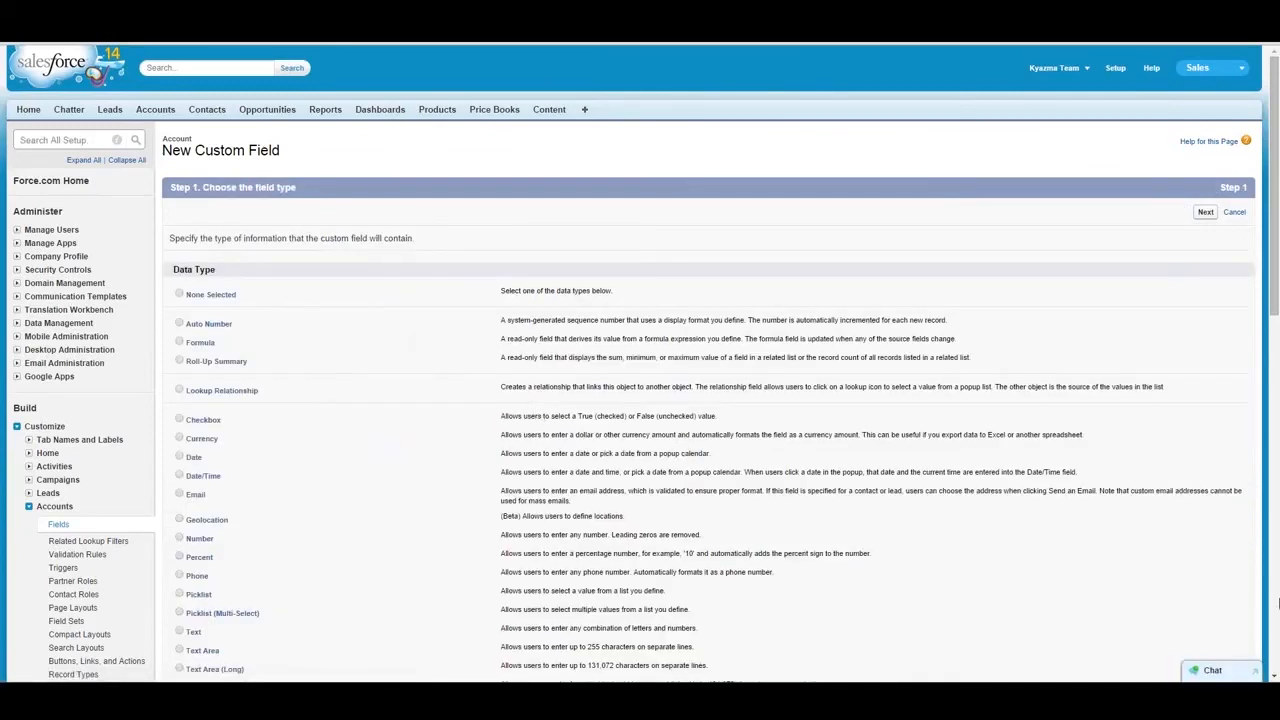
{"action": "left_click", "coordinate": [1271, 545]}
{"action": "left_click_drag", "start_coordinate": [1271, 545], "coordinate": [1277, 350]}
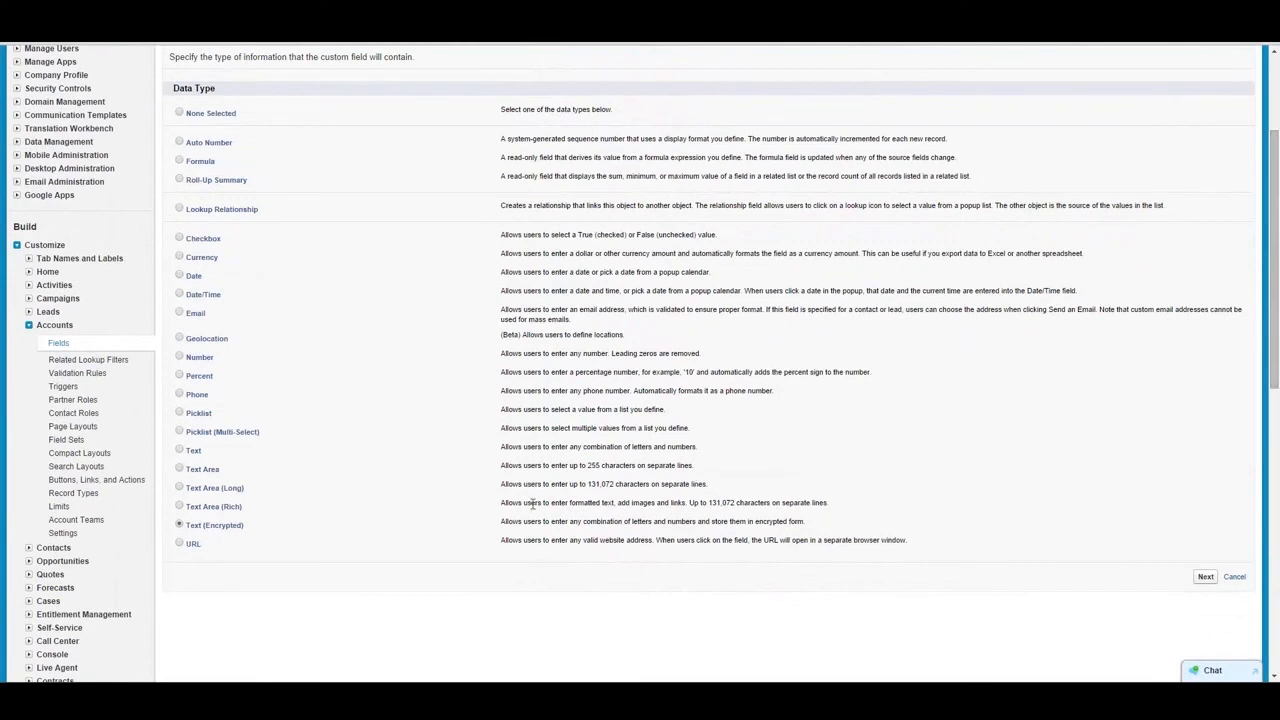
{"action": "left_click", "coordinate": [179, 544]}
{"action": "left_click", "coordinate": [1206, 578]}
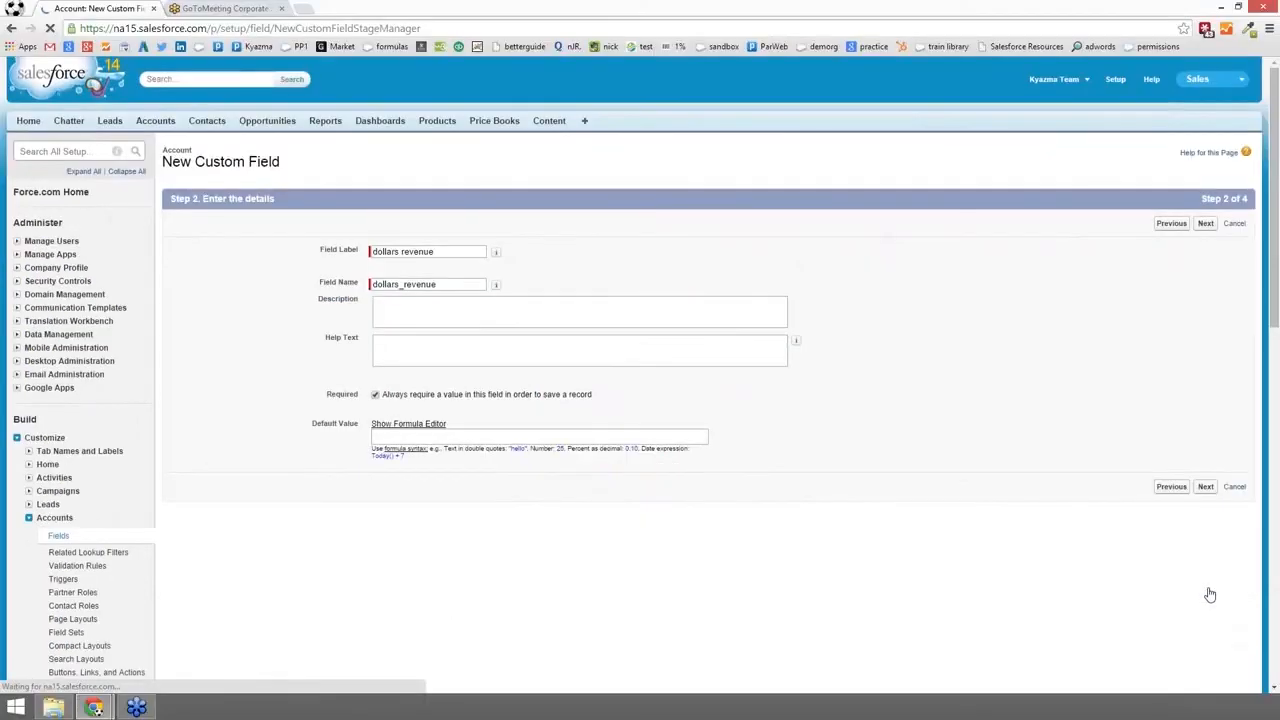